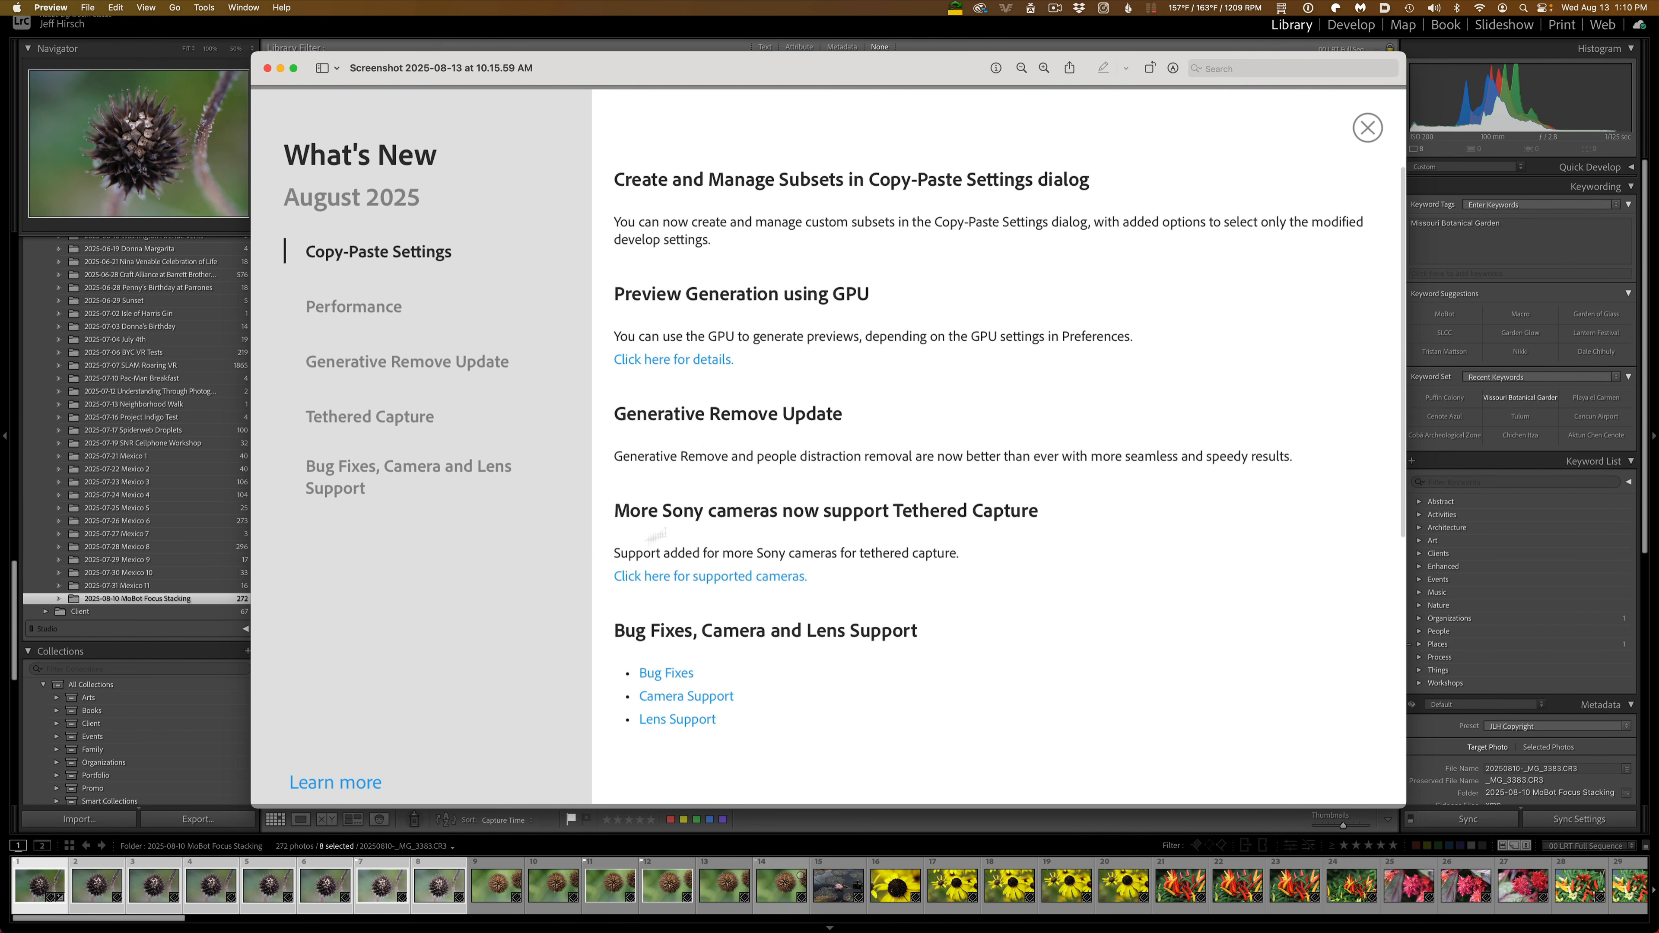
Switch to Lightroom Classic and open the Synchronize Settings dialog for the eight selected seed-head photos in Develop.
click(158, 654)
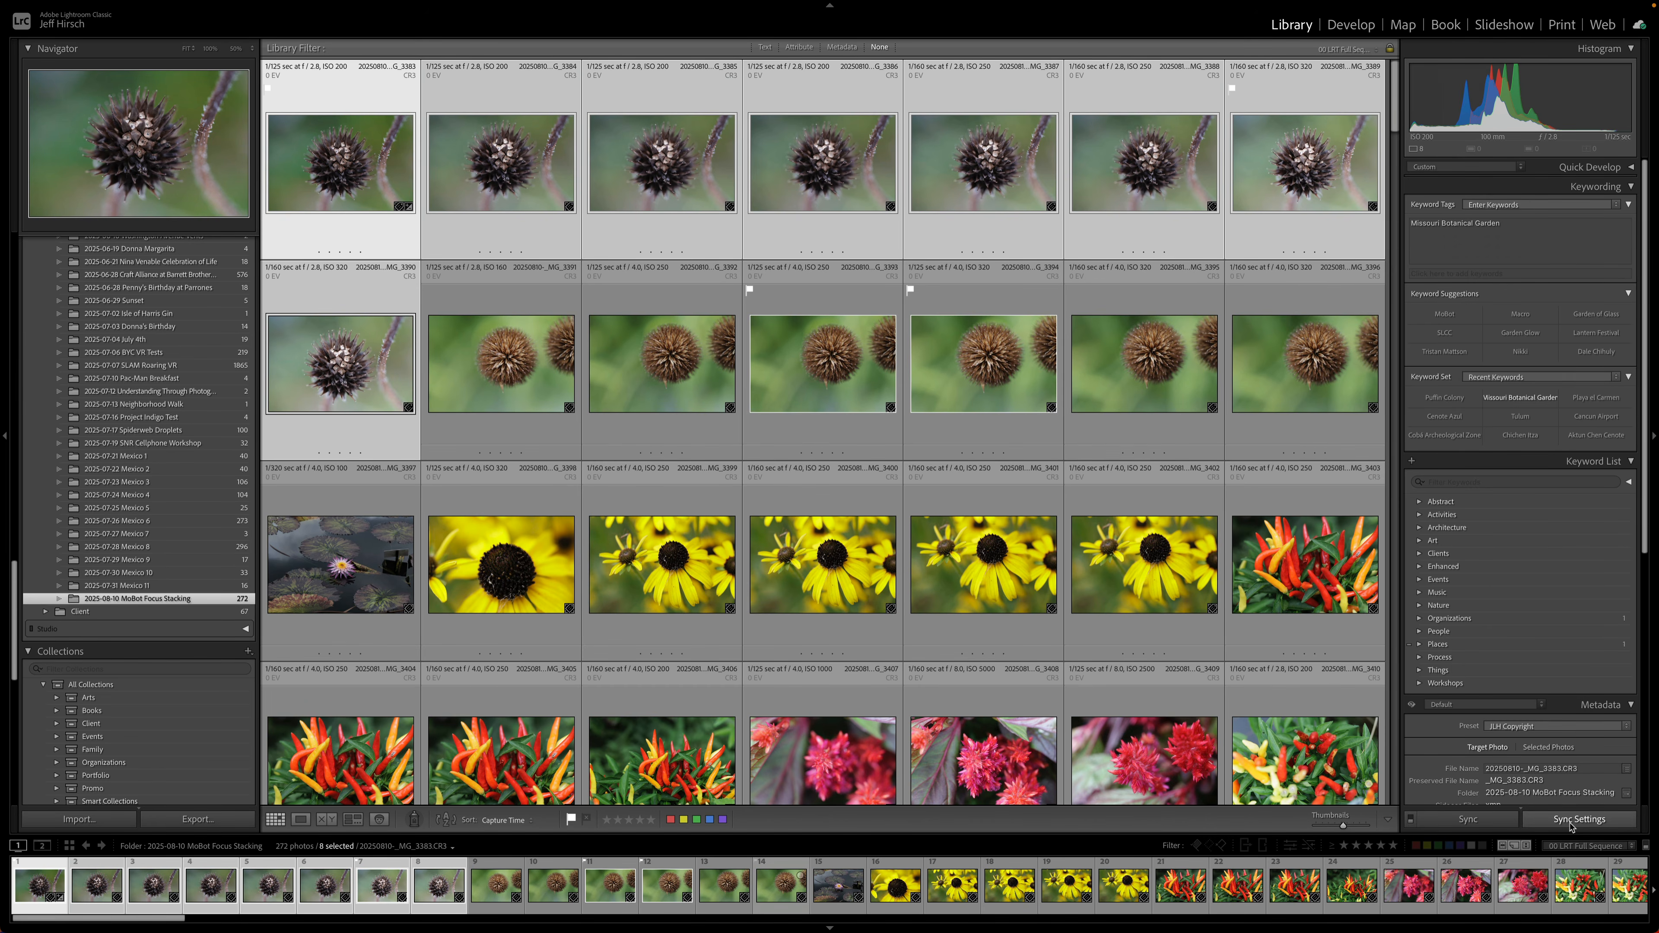
key(d)
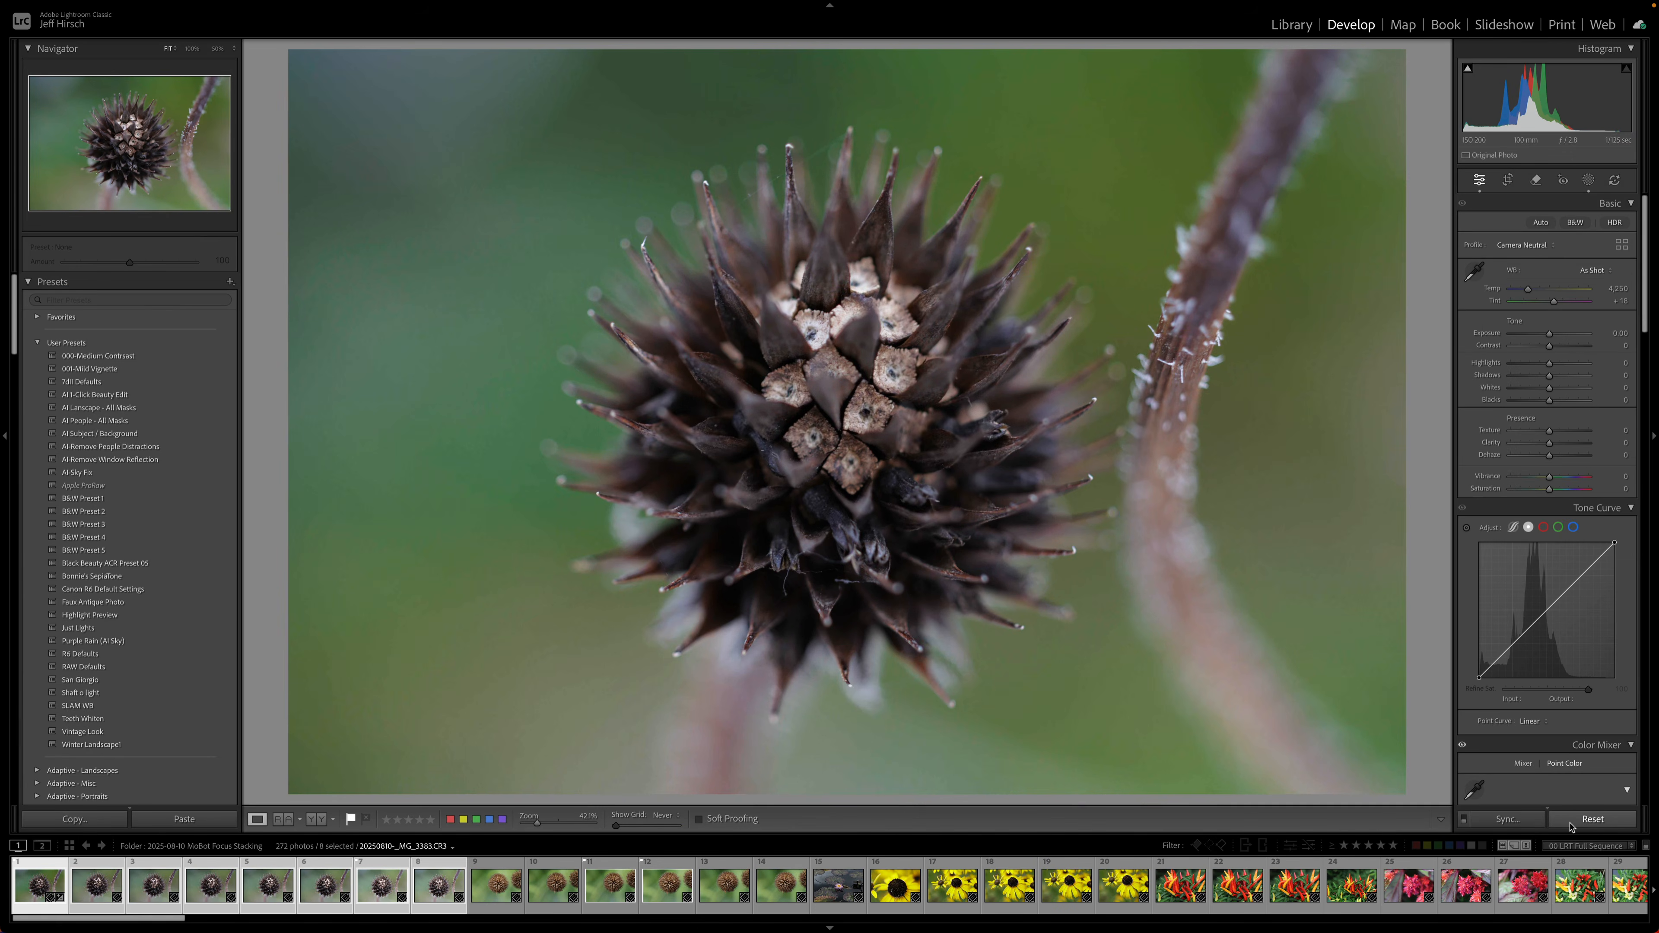
click(1505, 819)
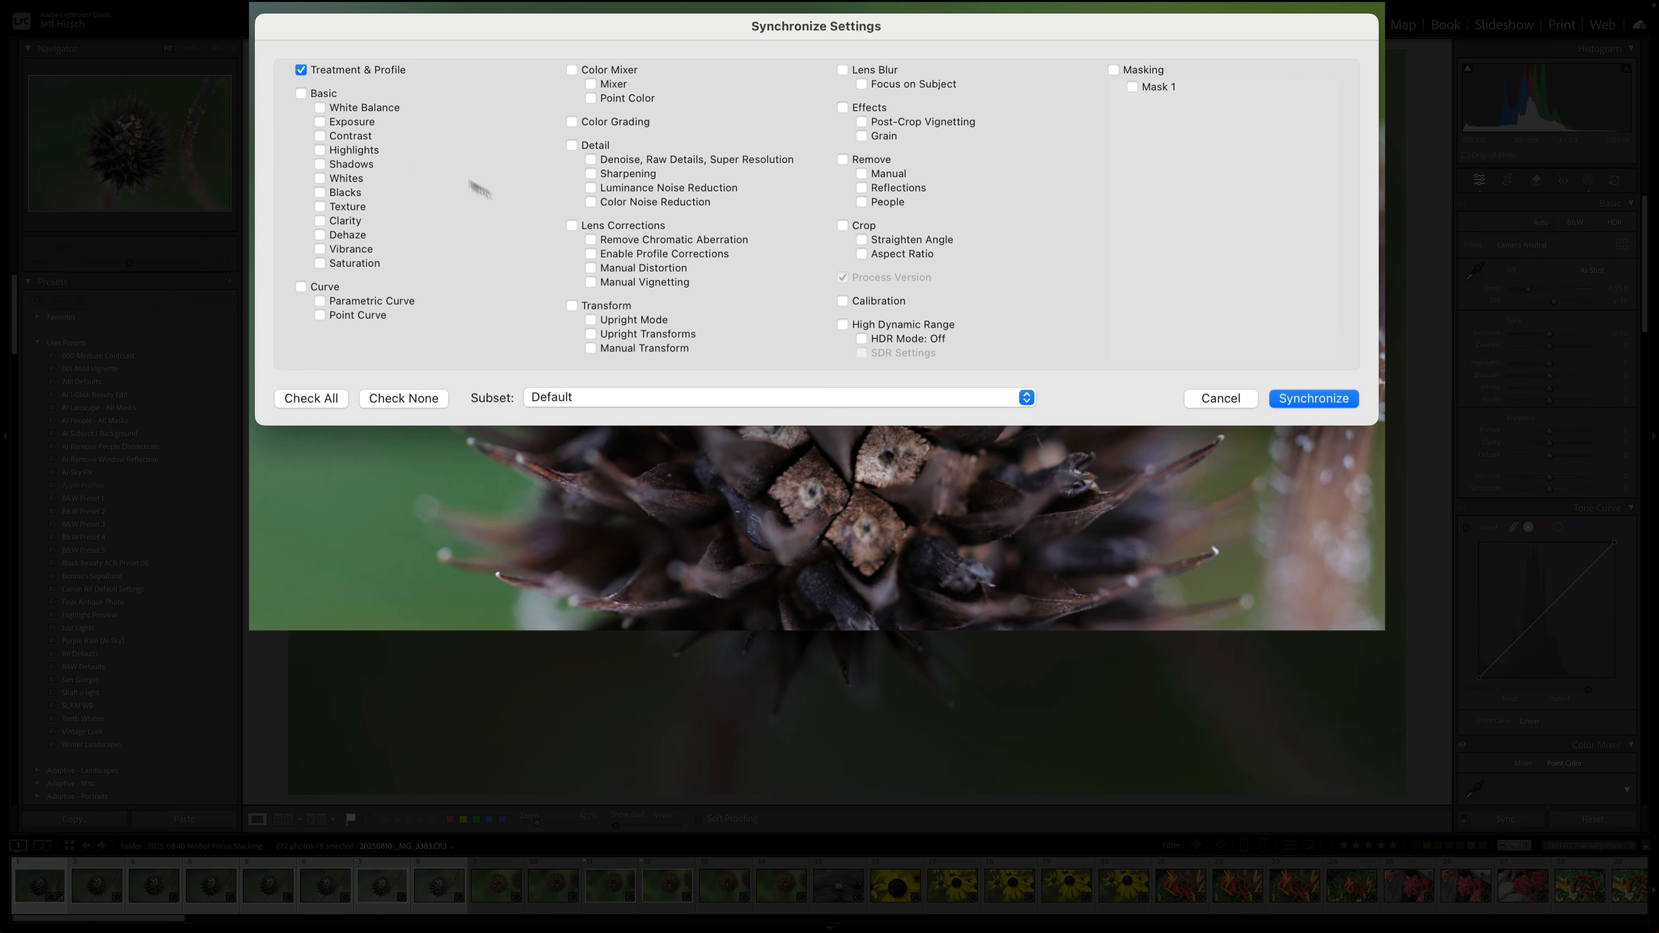
Toggle the Basic, Lens Corrections and Remove groups on and off, and check all settings before clearing them all.
click(302, 92)
click(302, 92)
click(571, 225)
click(572, 226)
click(843, 160)
click(843, 160)
click(321, 397)
click(391, 396)
Try the Basic, Color, Geometry, Masking & Removal and Toning subsets one after another in the synchronize settings.
click(533, 397)
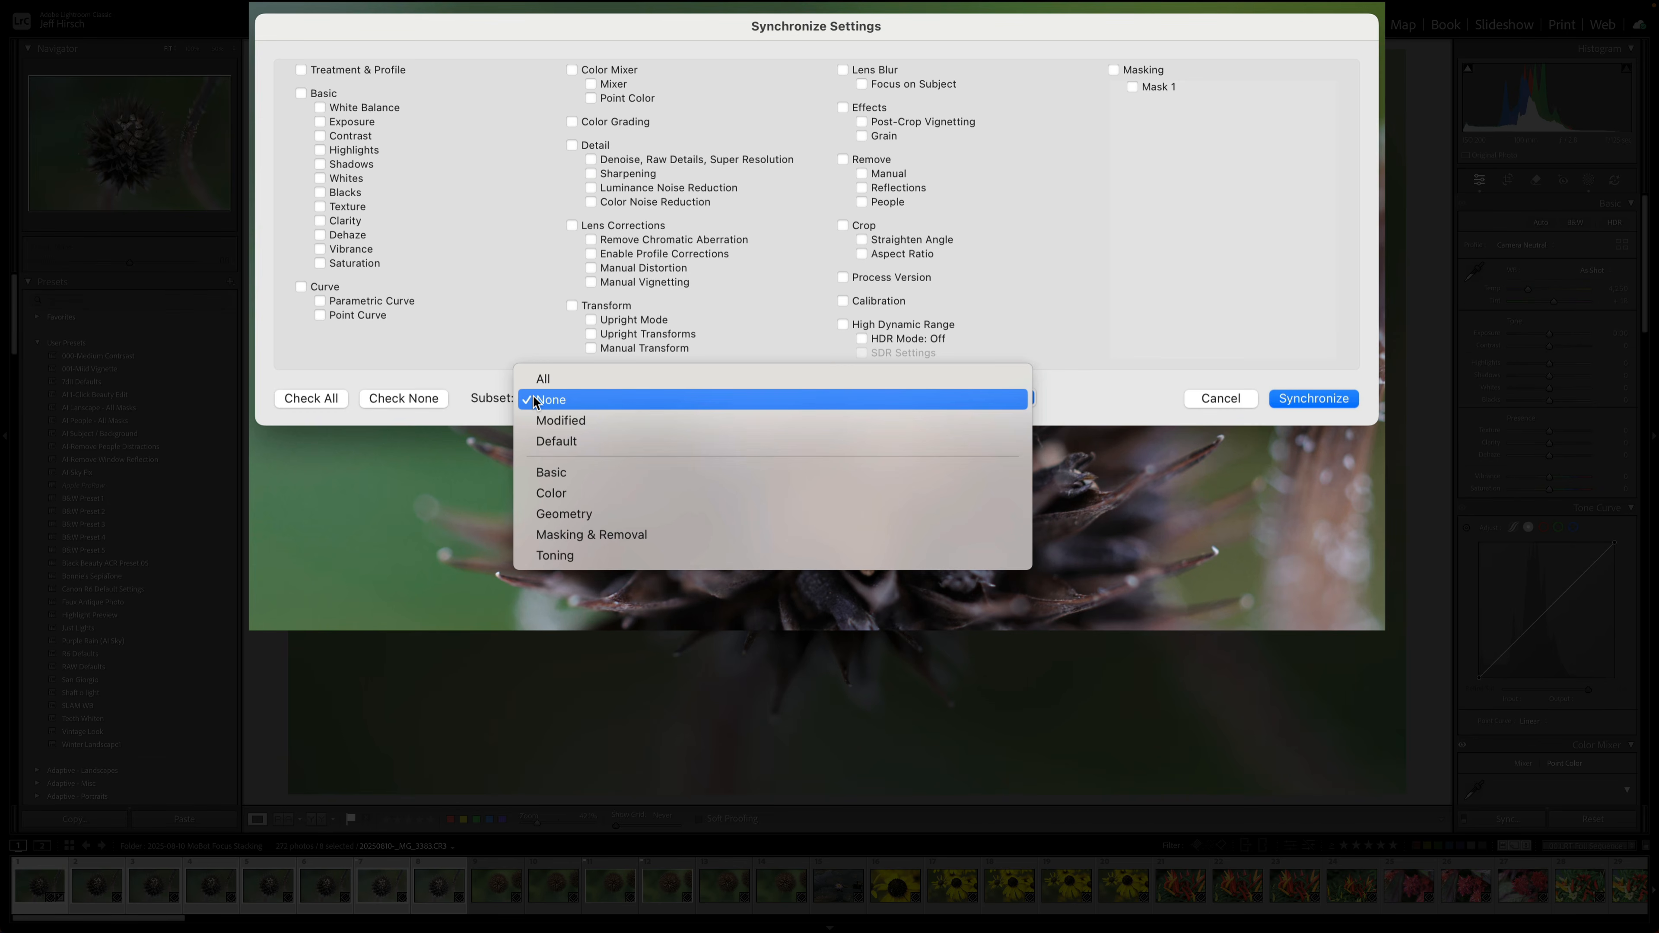
click(581, 472)
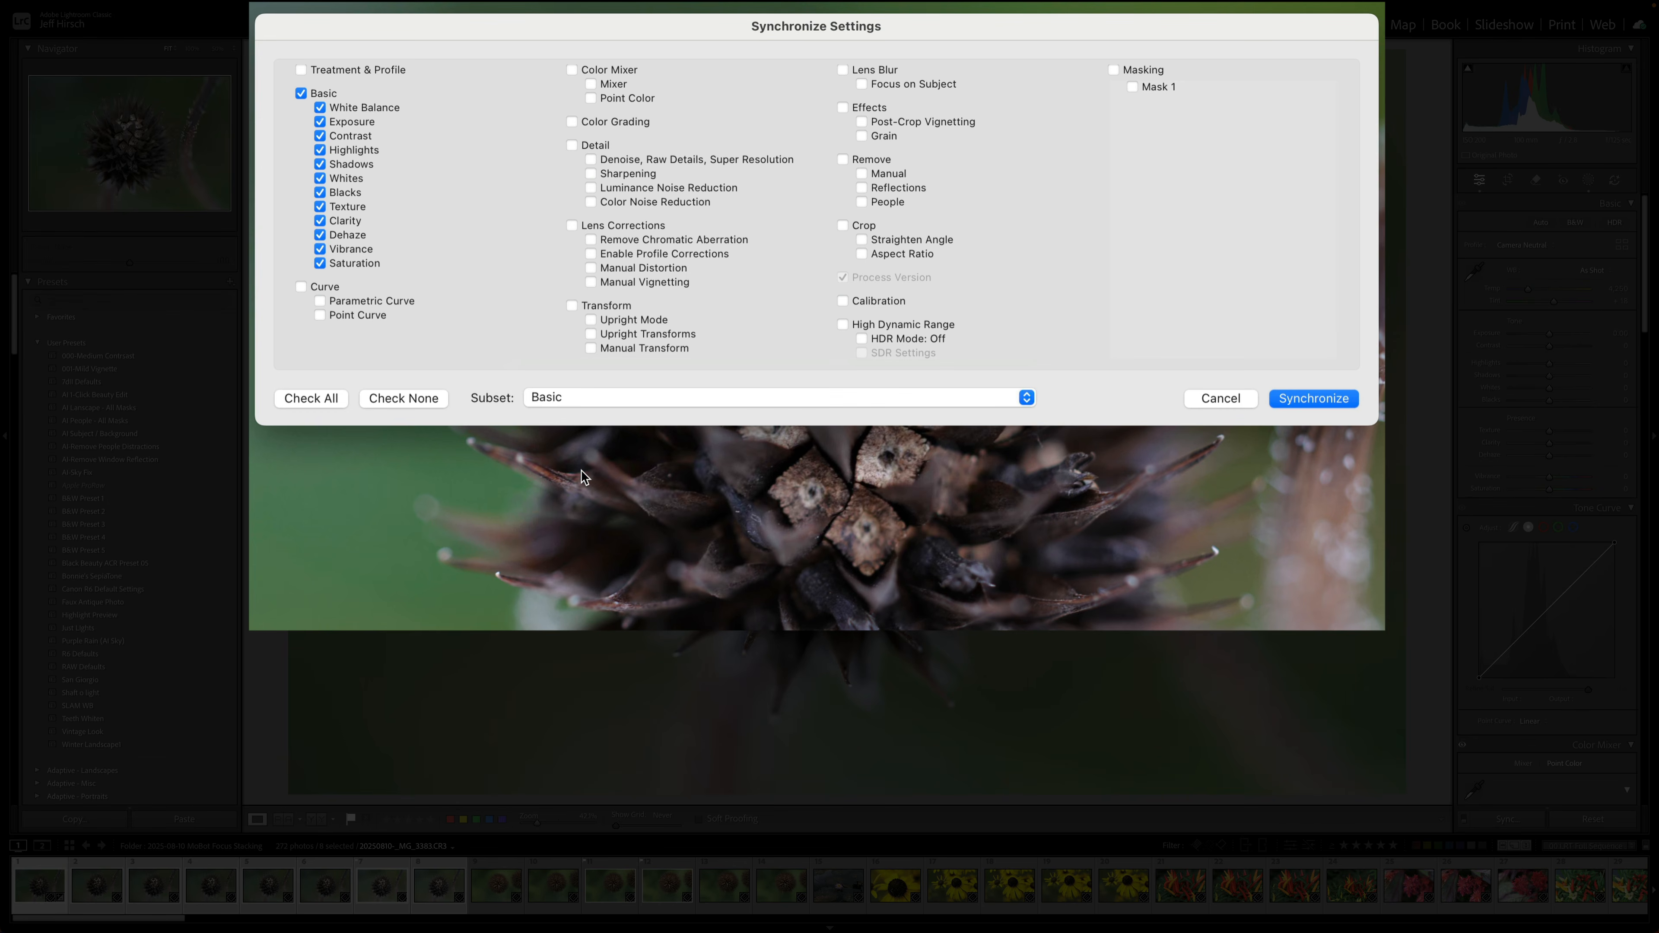
click(571, 393)
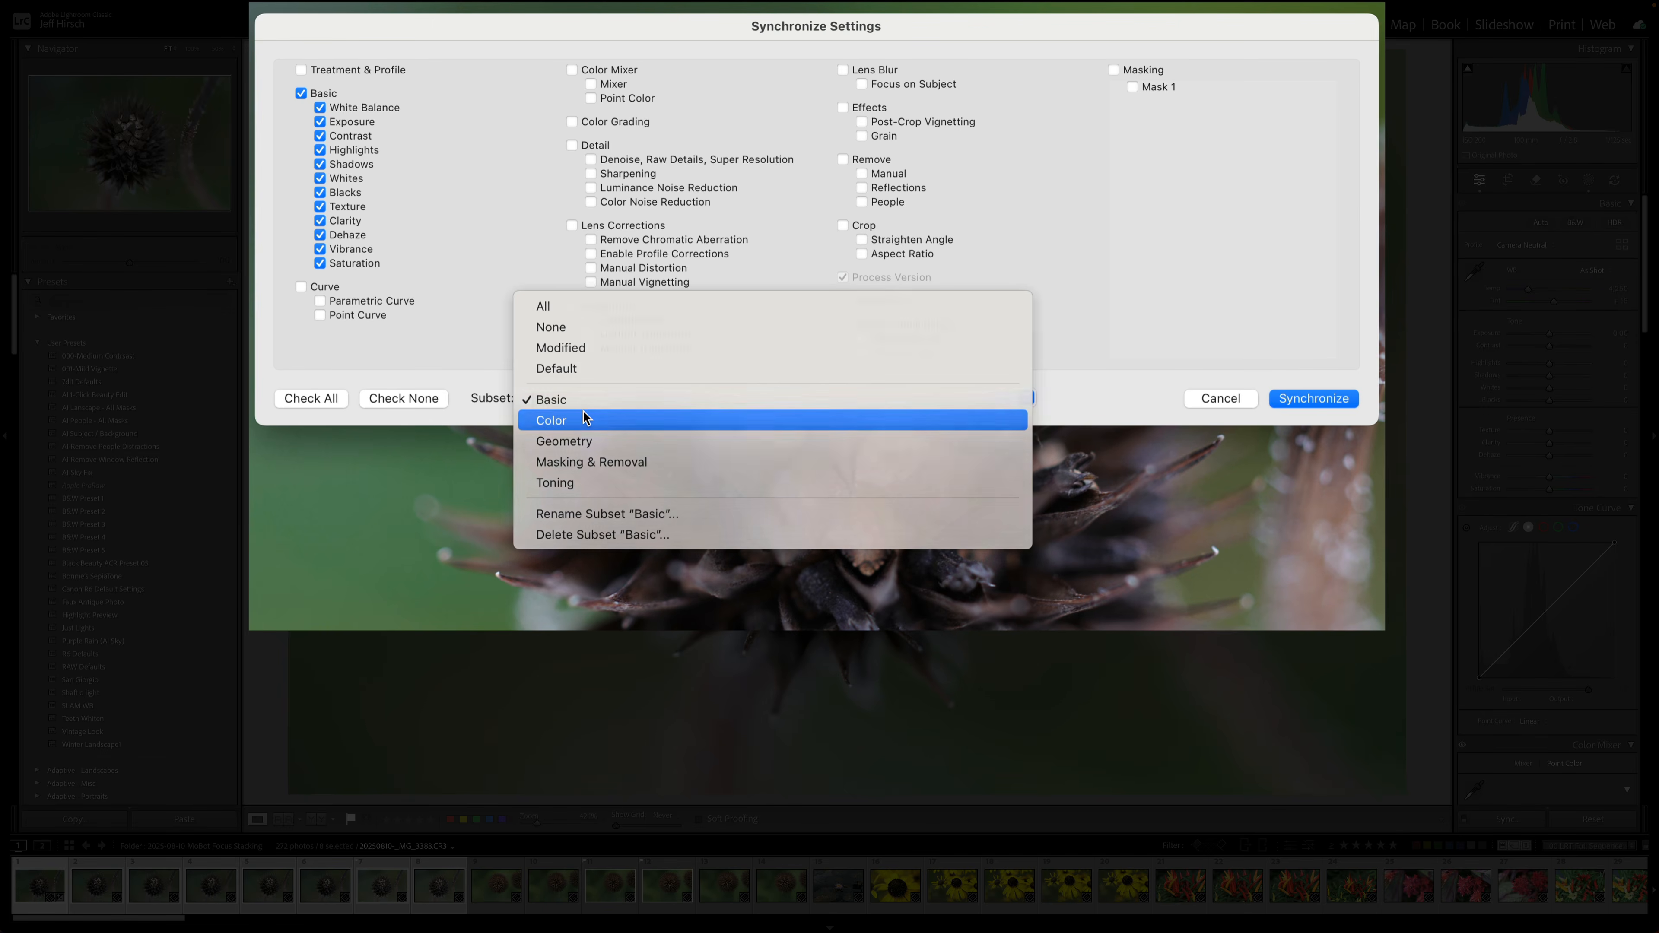
click(583, 411)
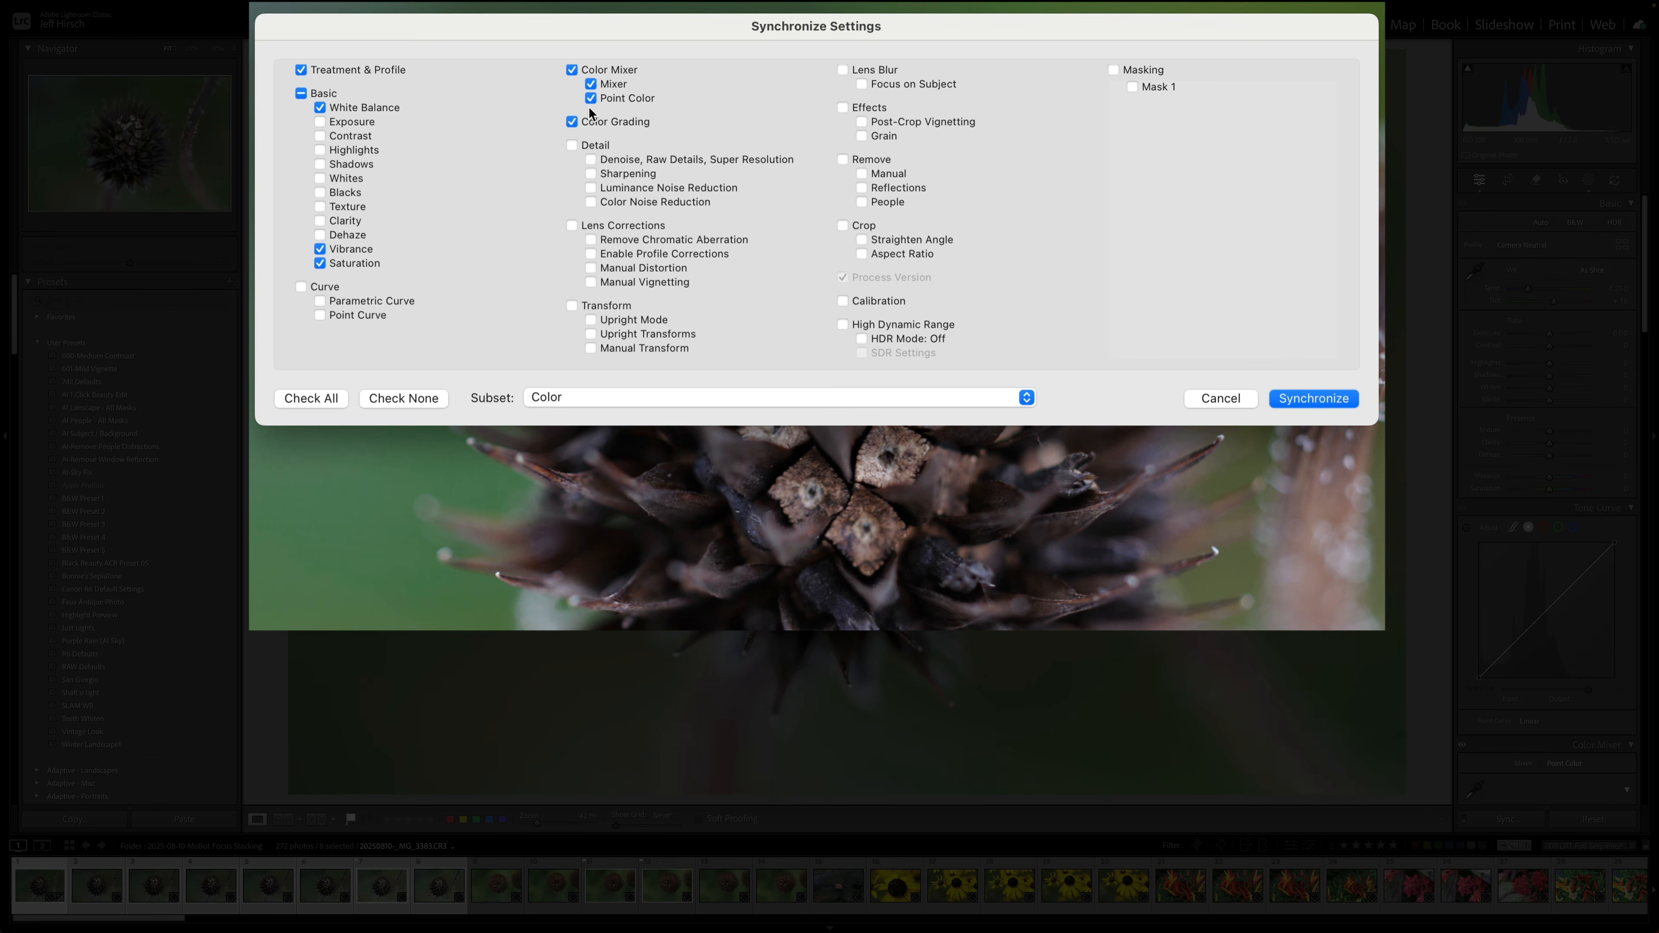
click(593, 399)
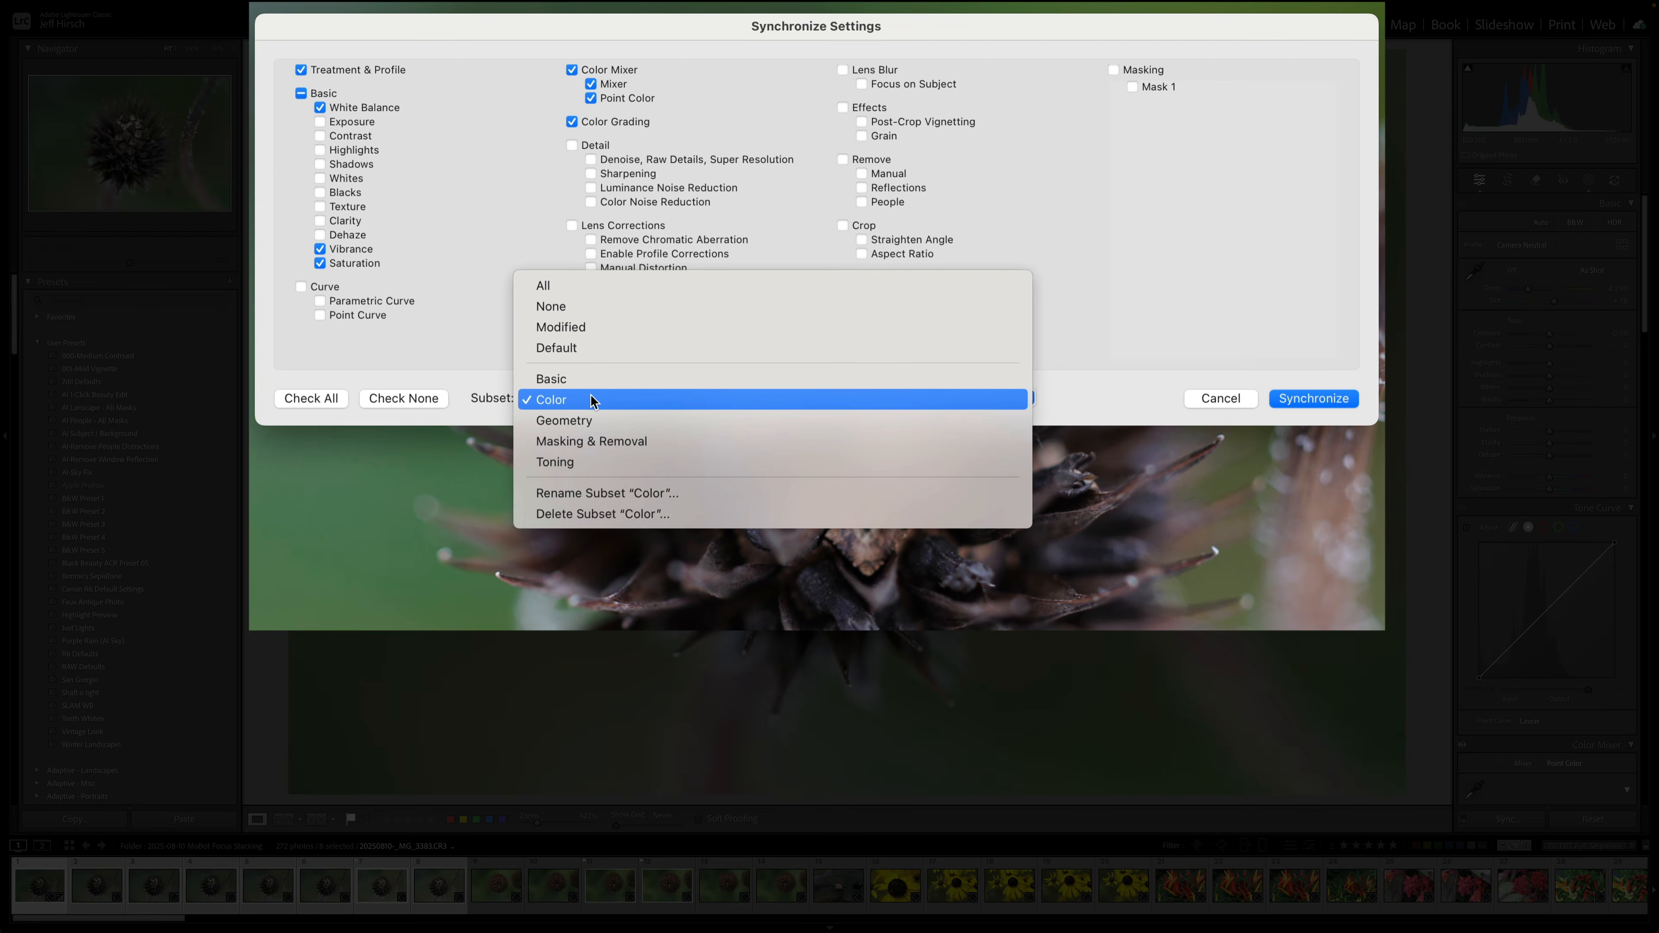
click(596, 420)
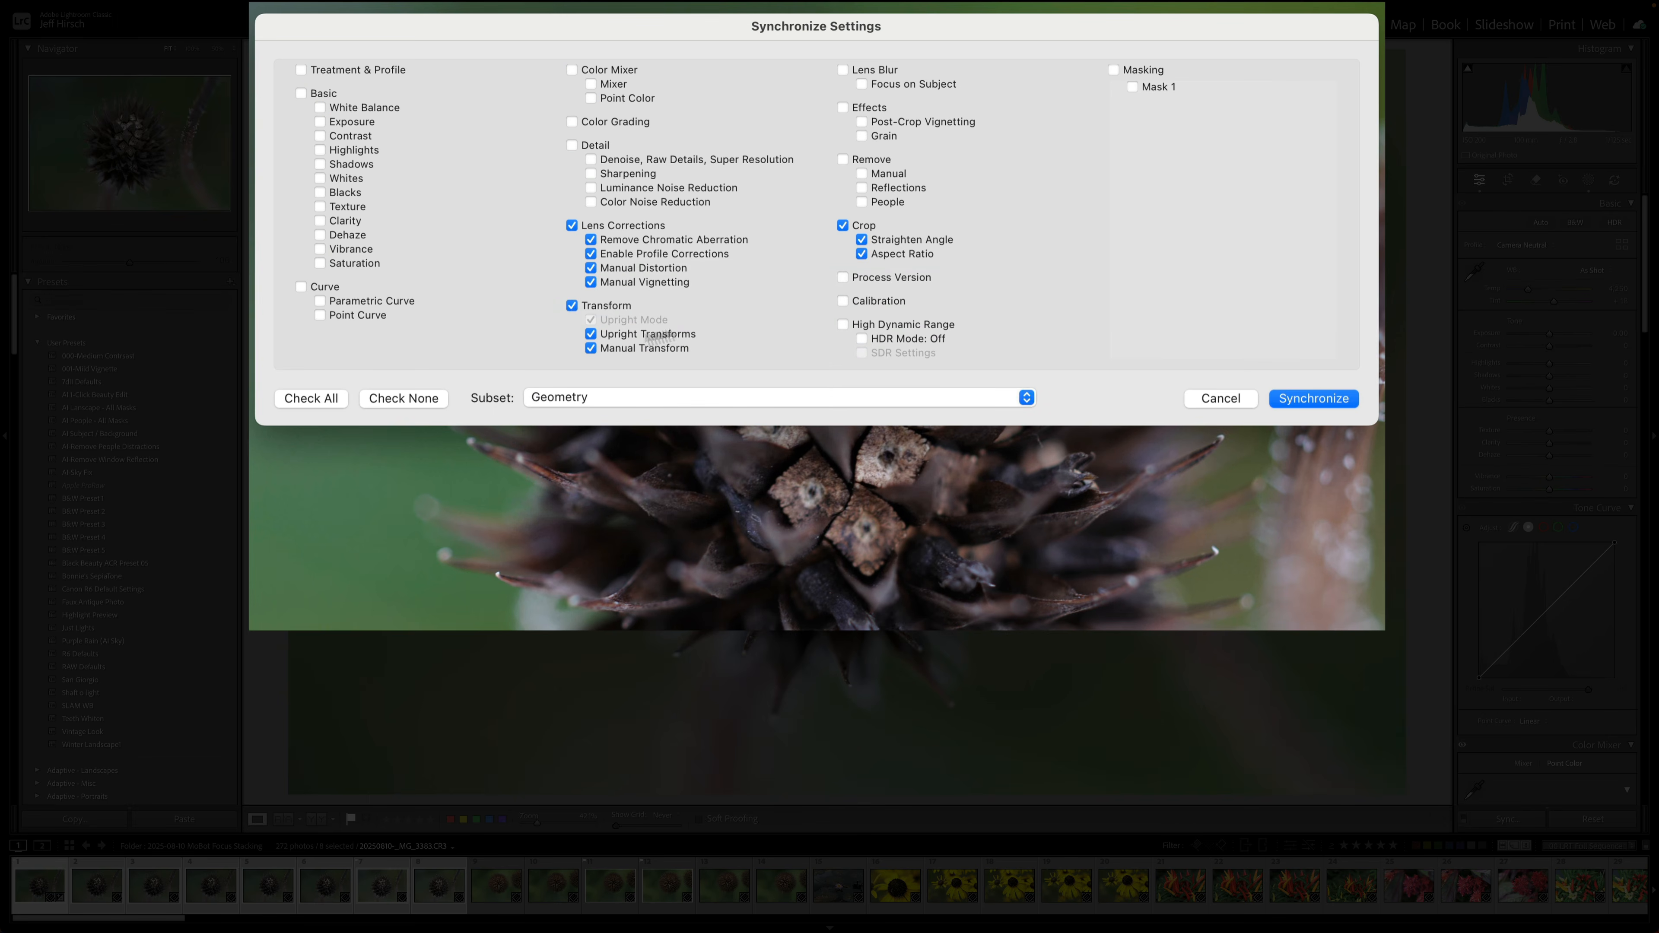
click(592, 393)
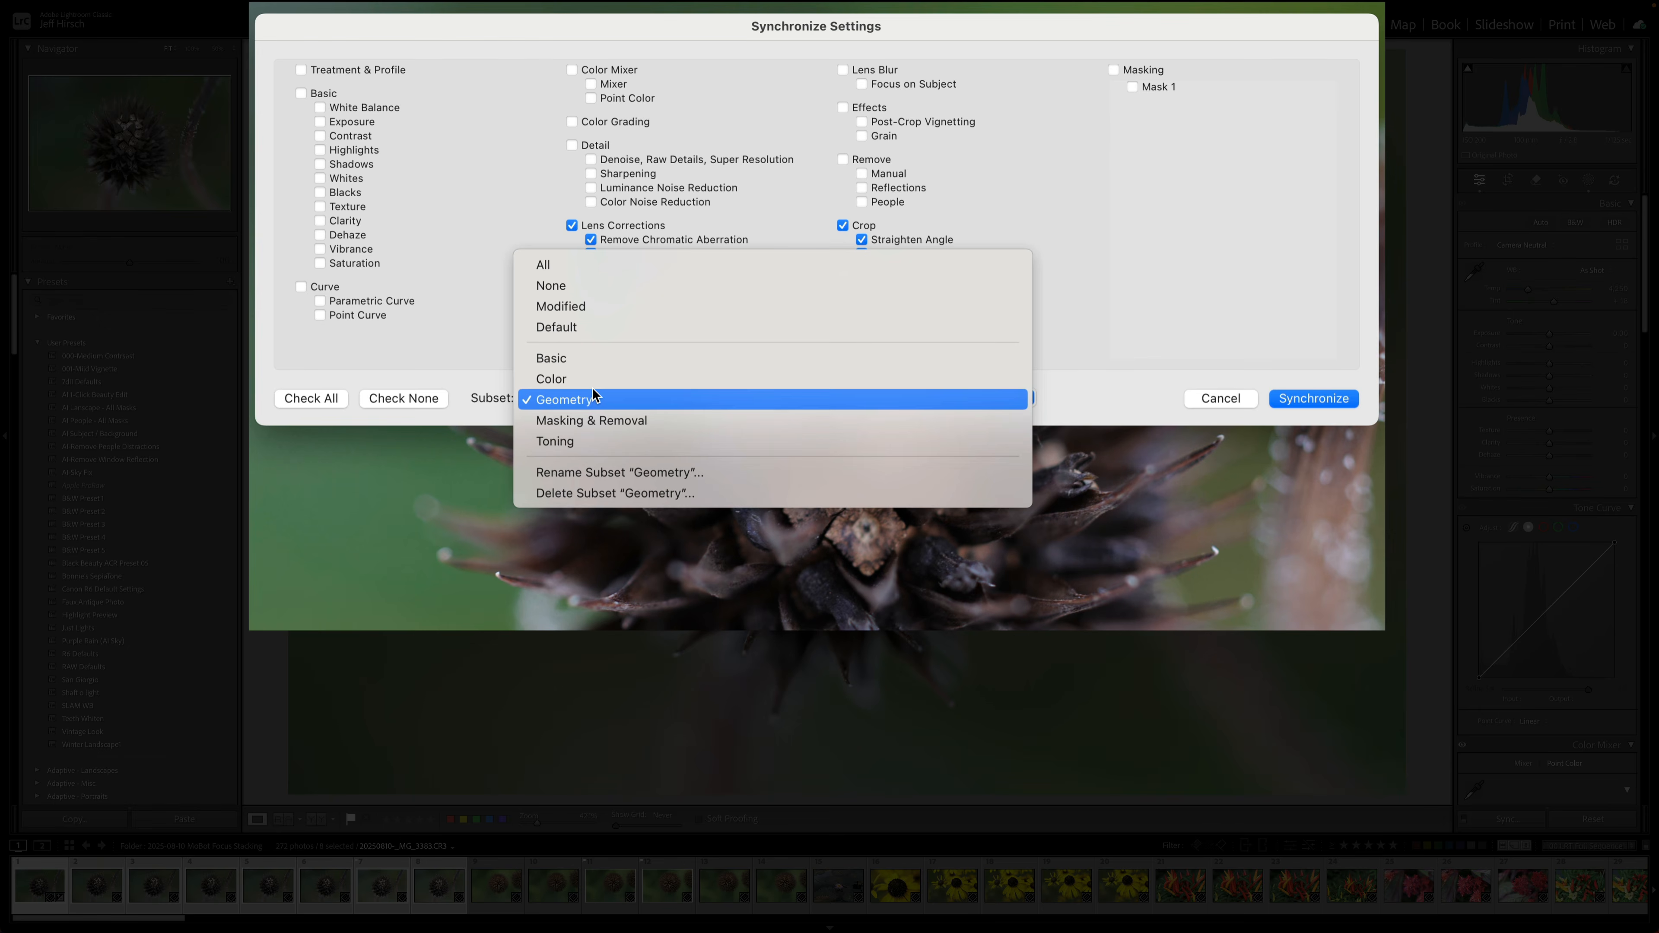
click(595, 418)
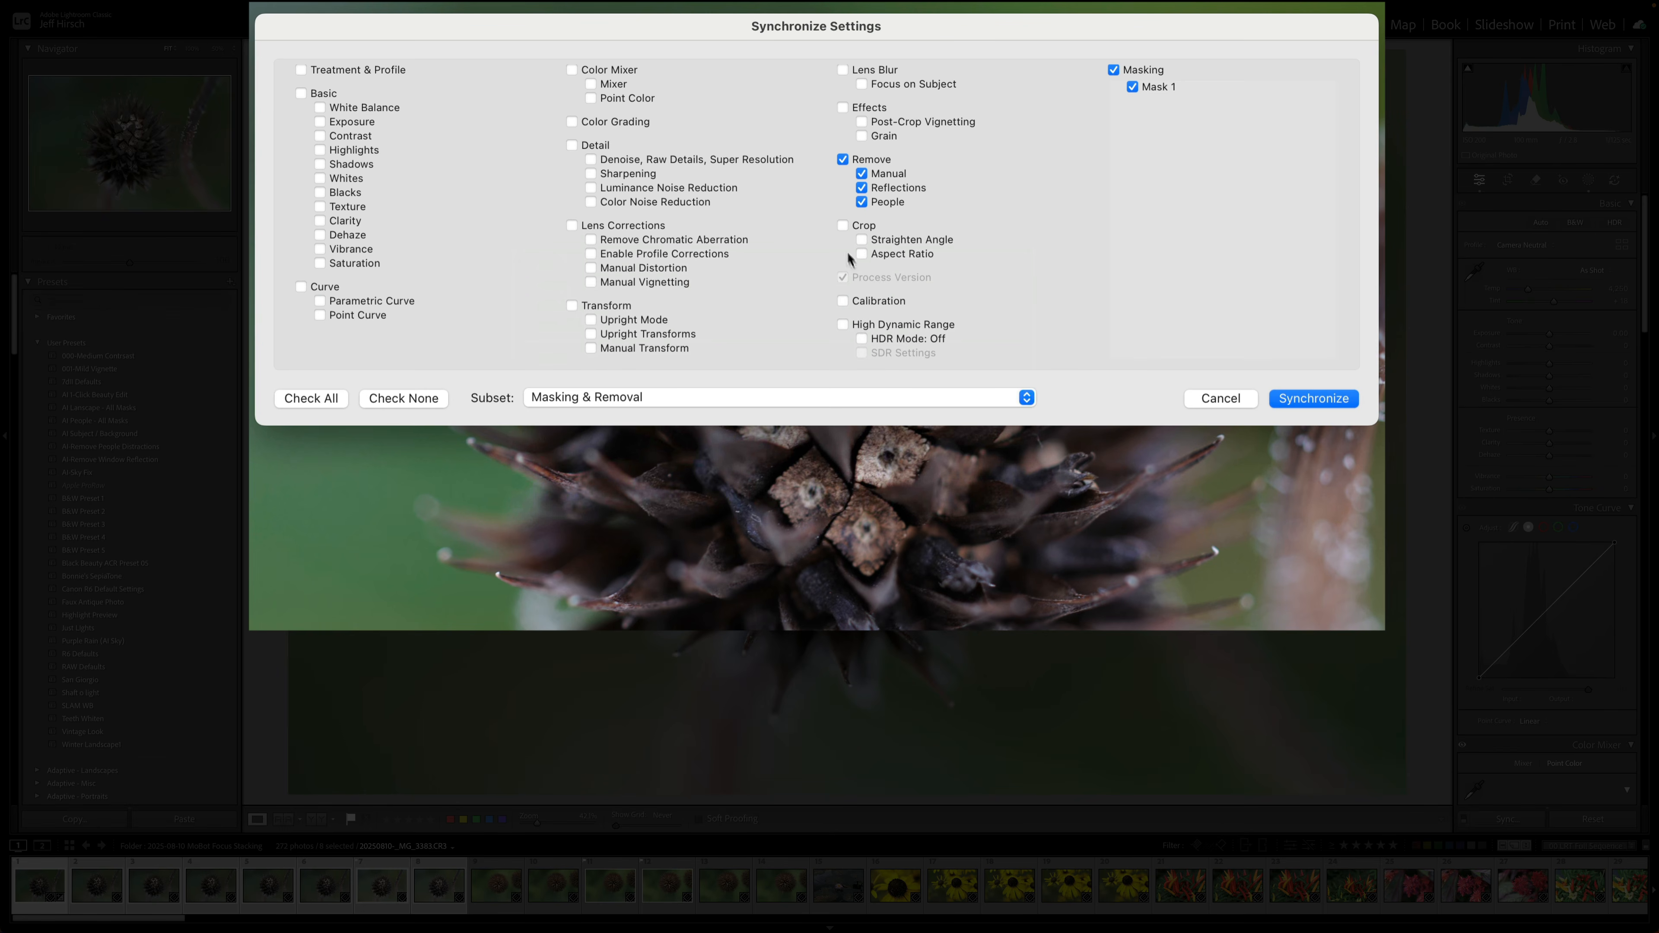
click(896, 401)
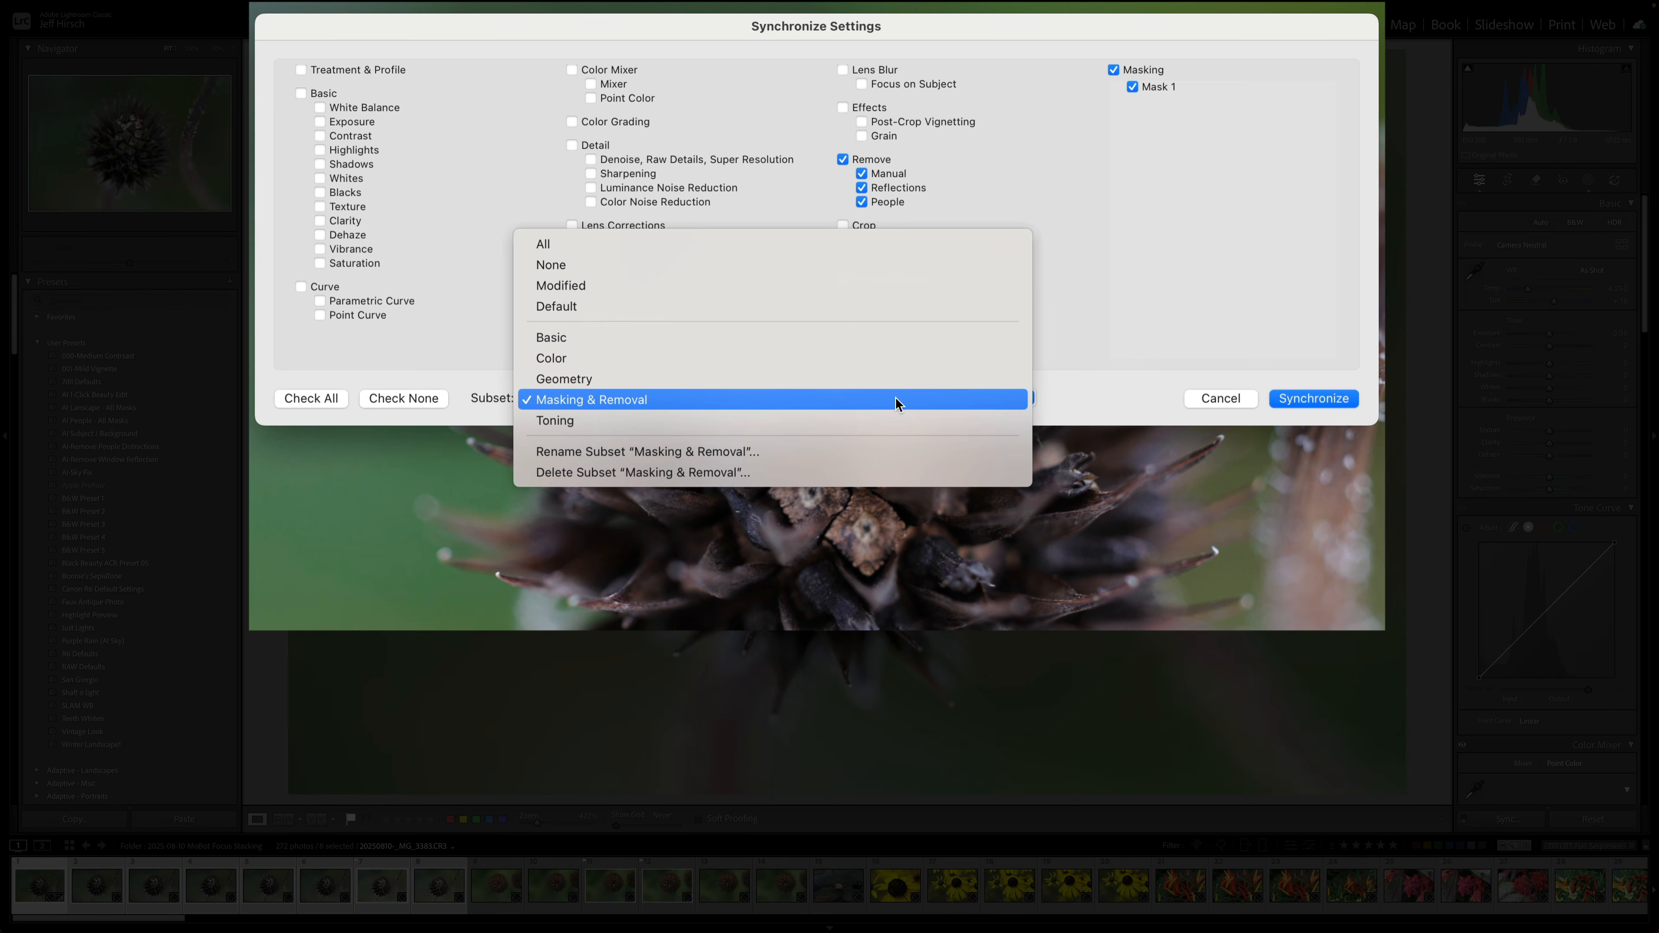
click(890, 421)
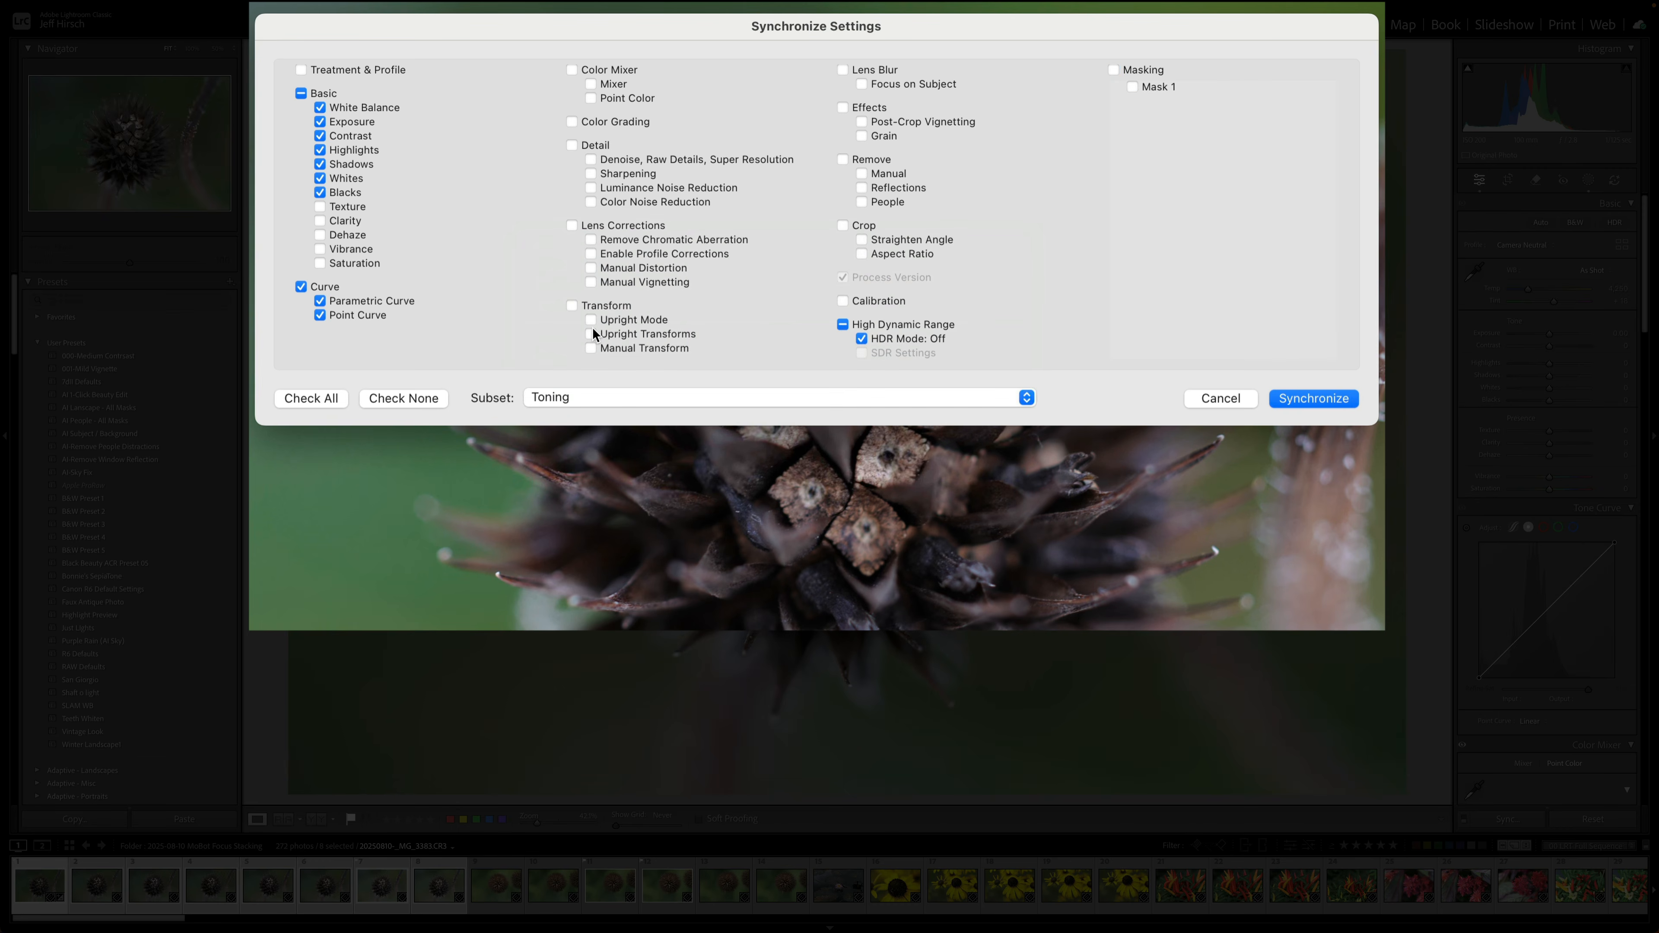
Try the All subset followed by the None subset in the synchronize settings.
click(612, 399)
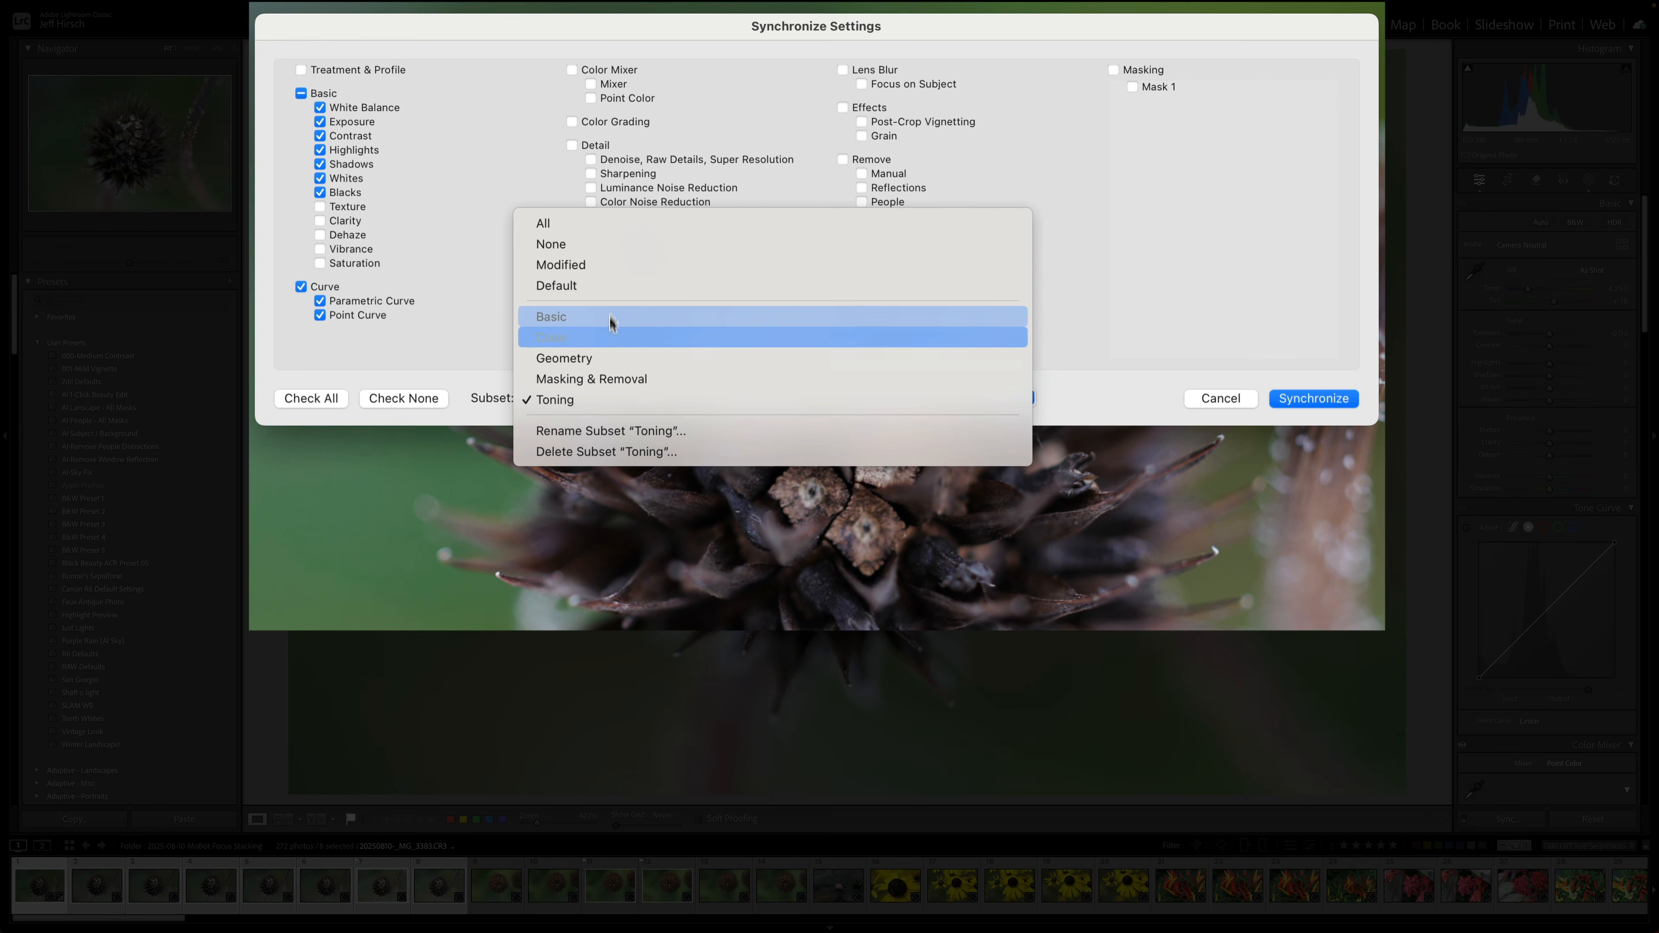
click(610, 225)
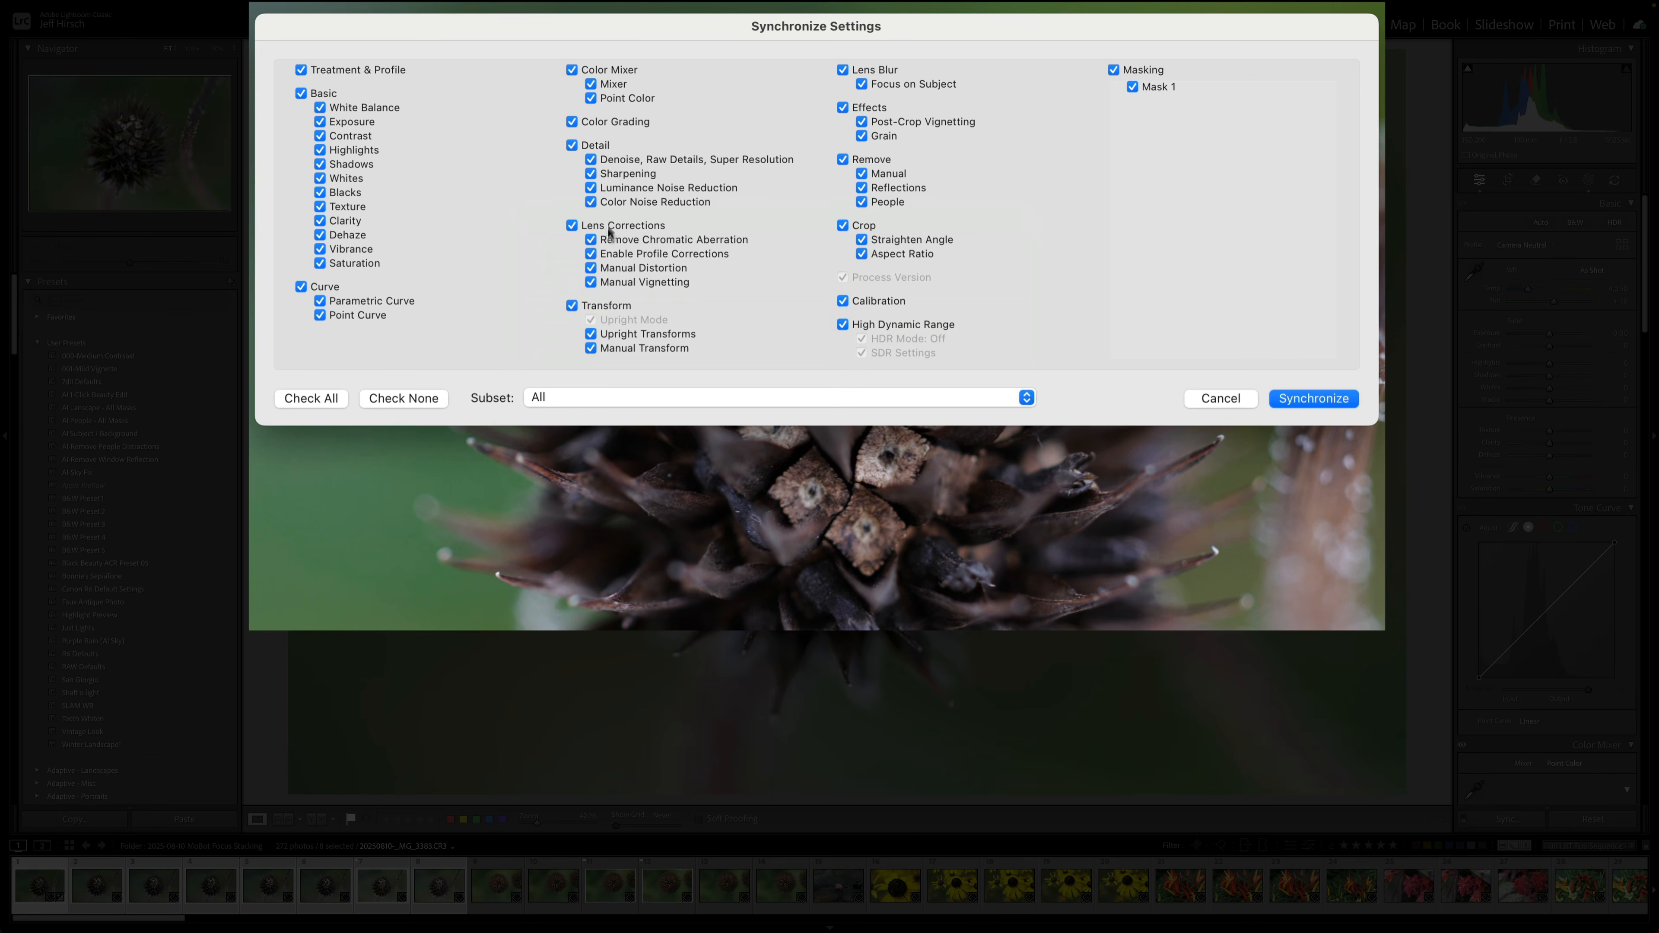
click(591, 394)
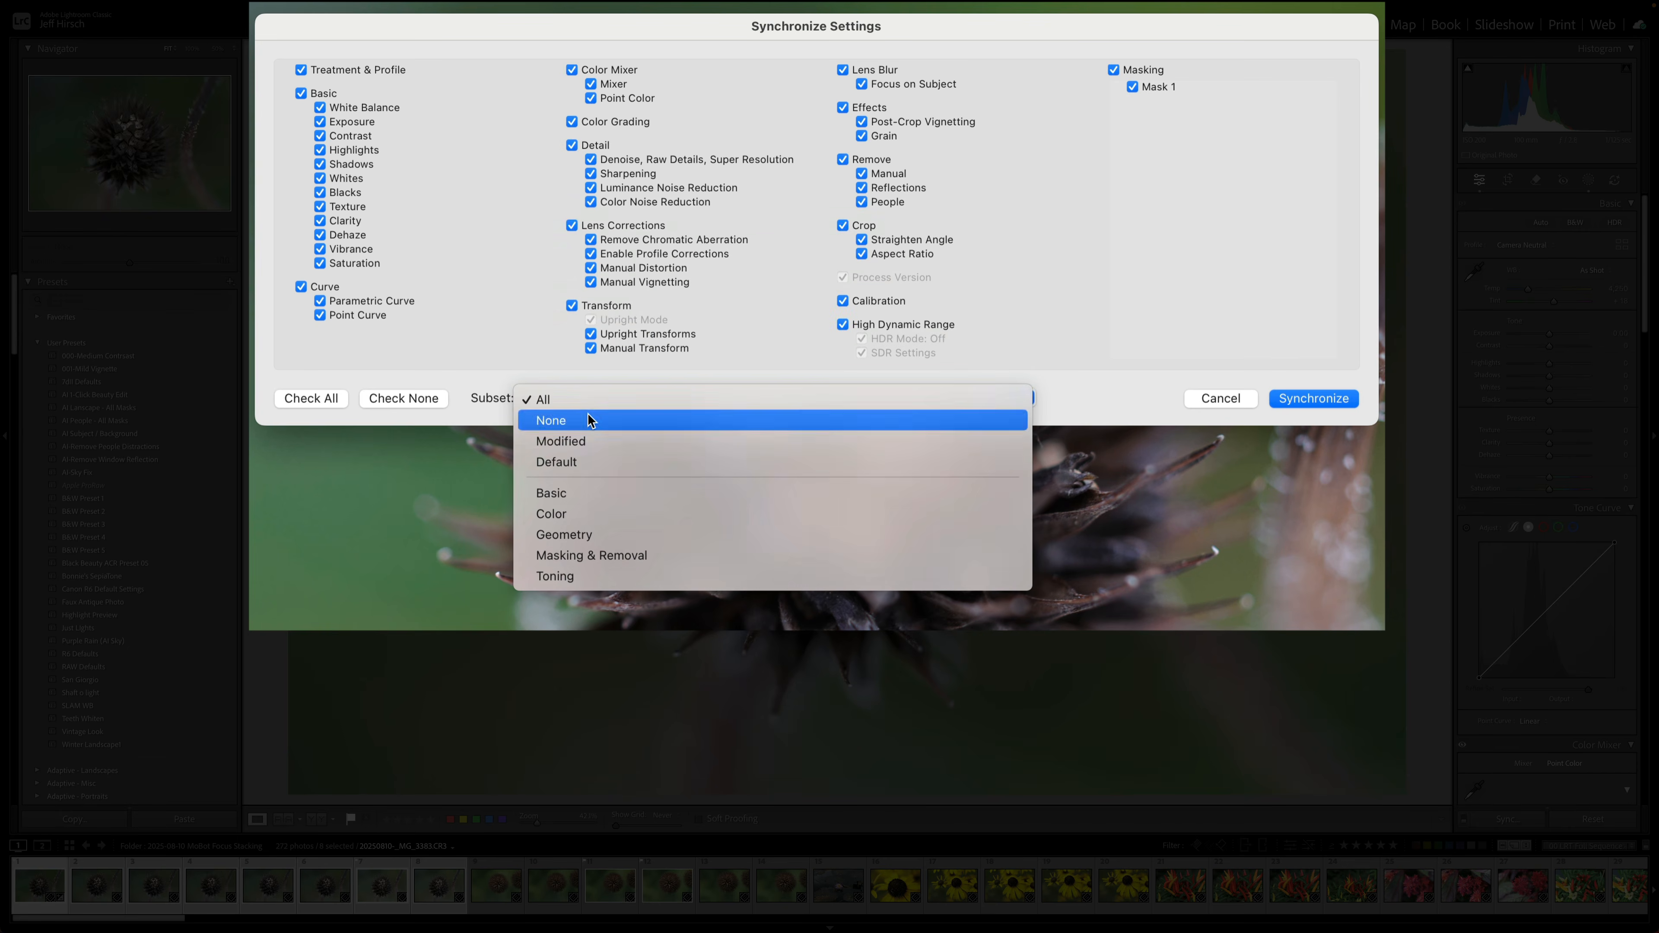
click(587, 418)
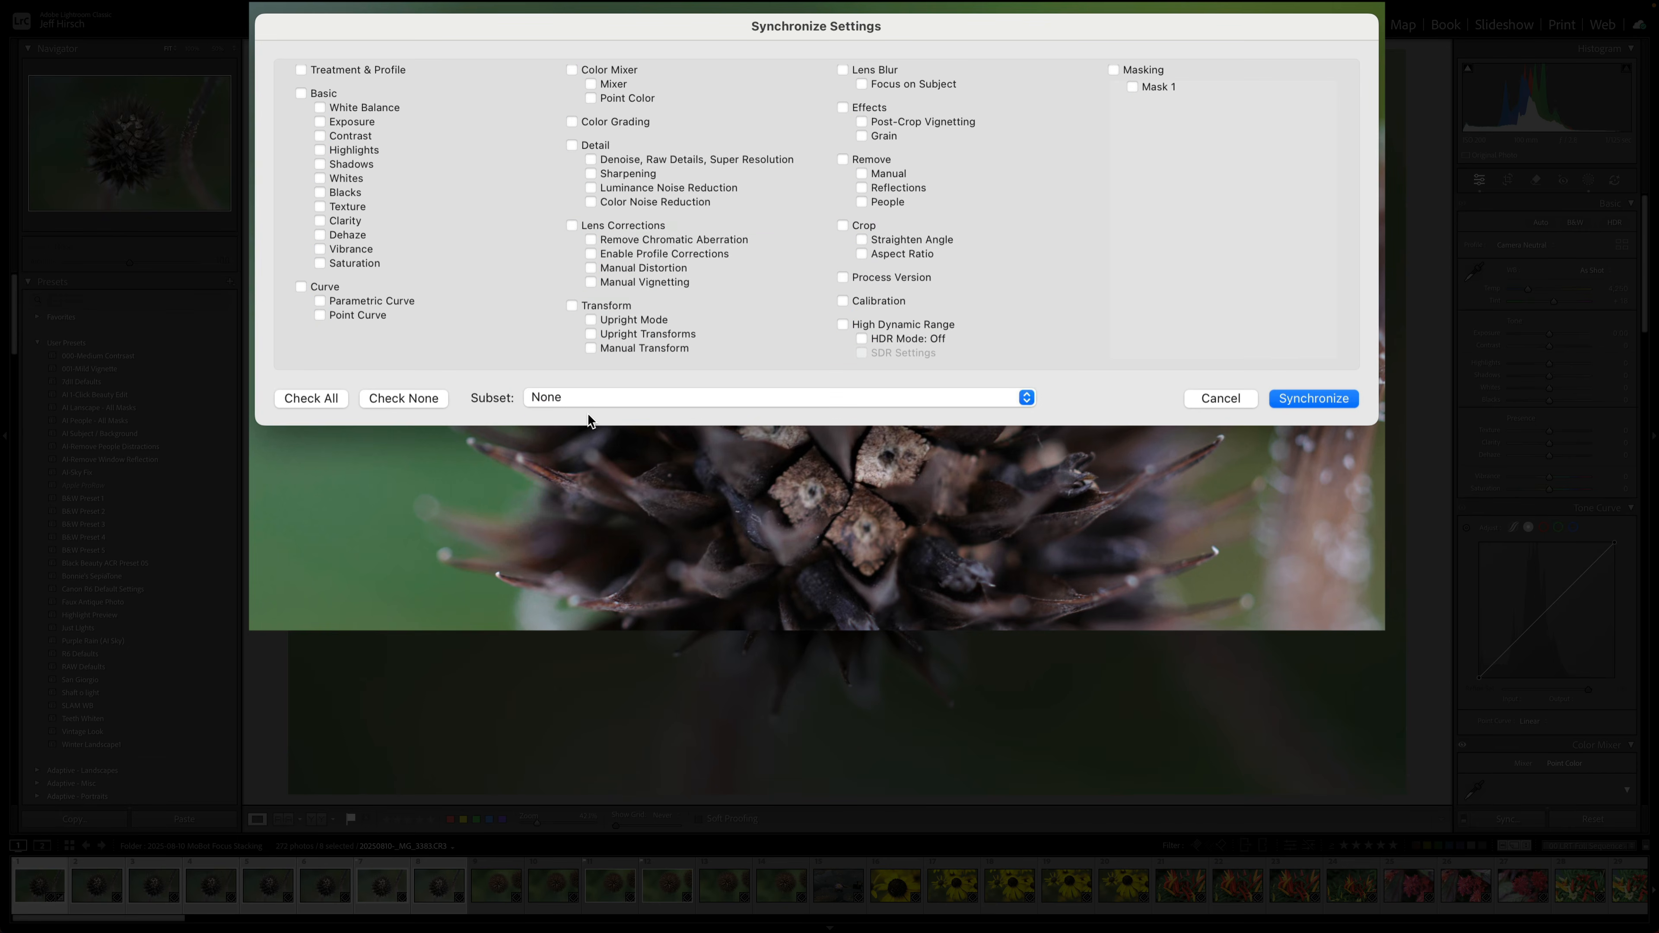
Synchronize the selected photos using the Modified subset.
click(611, 397)
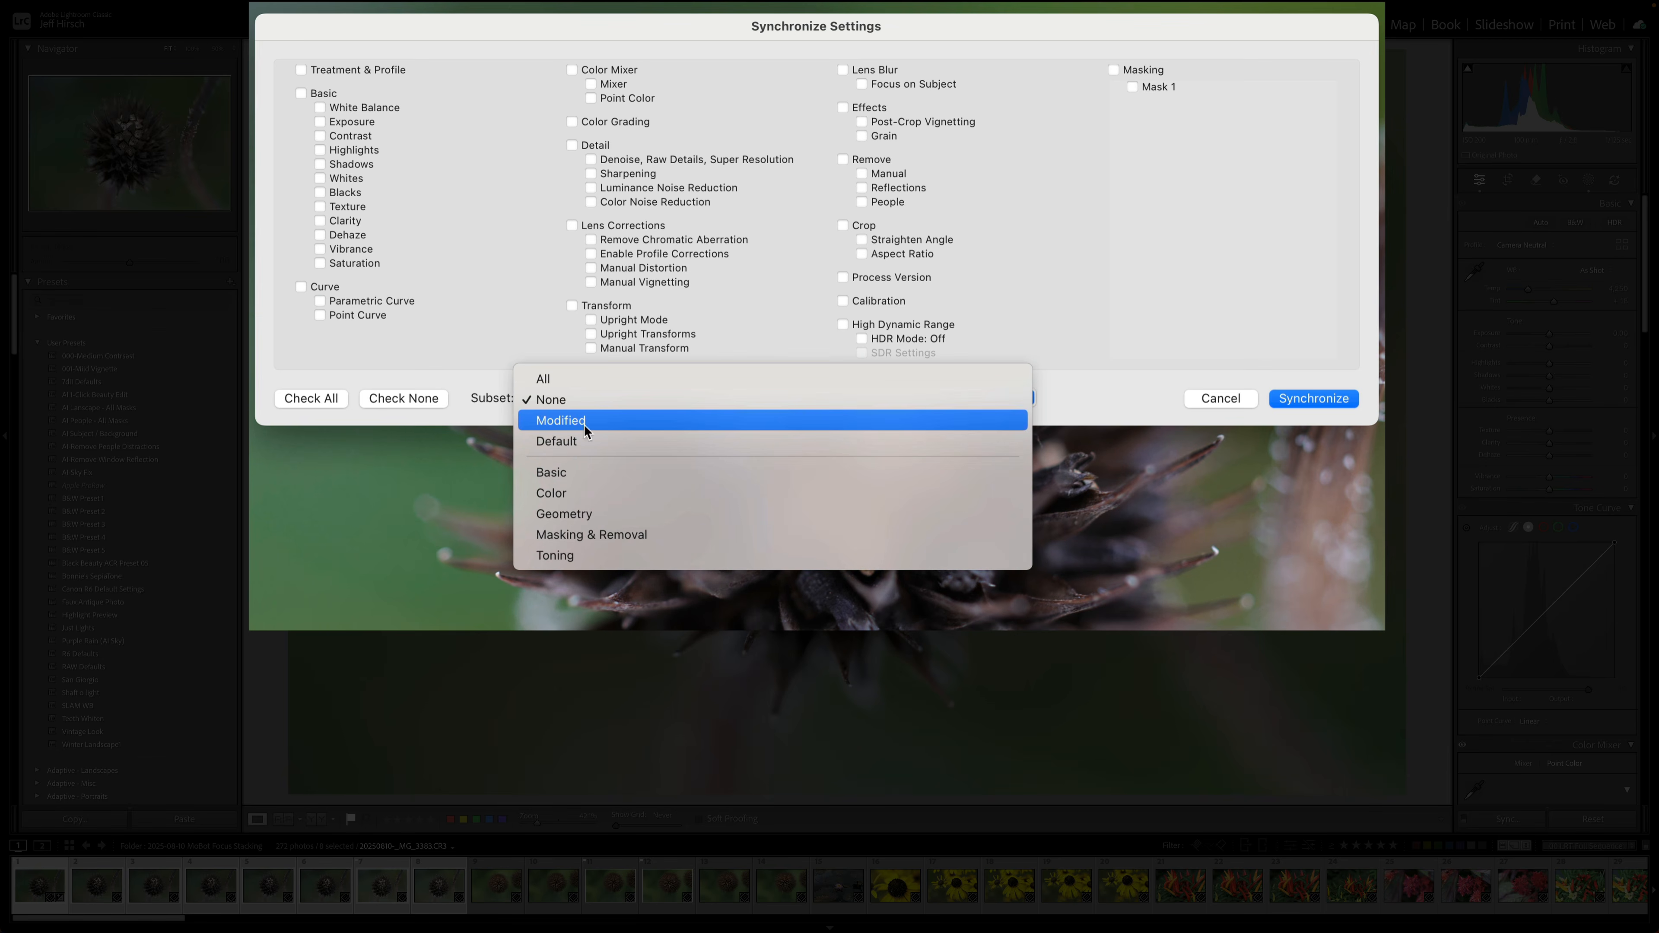
click(596, 423)
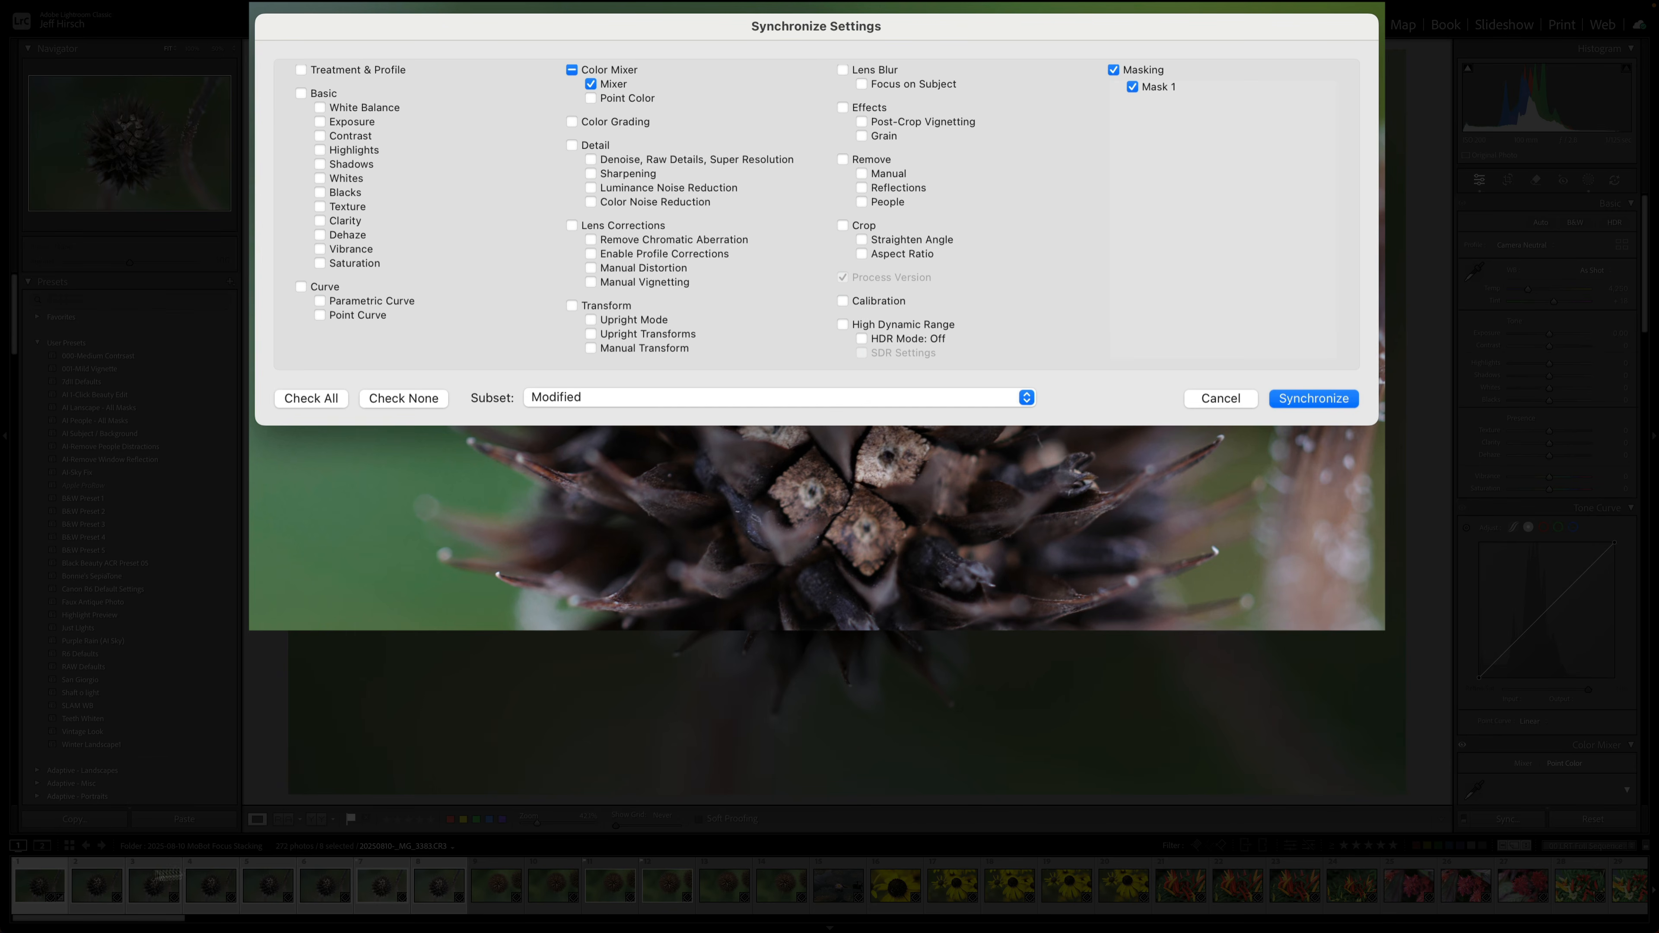
click(1314, 398)
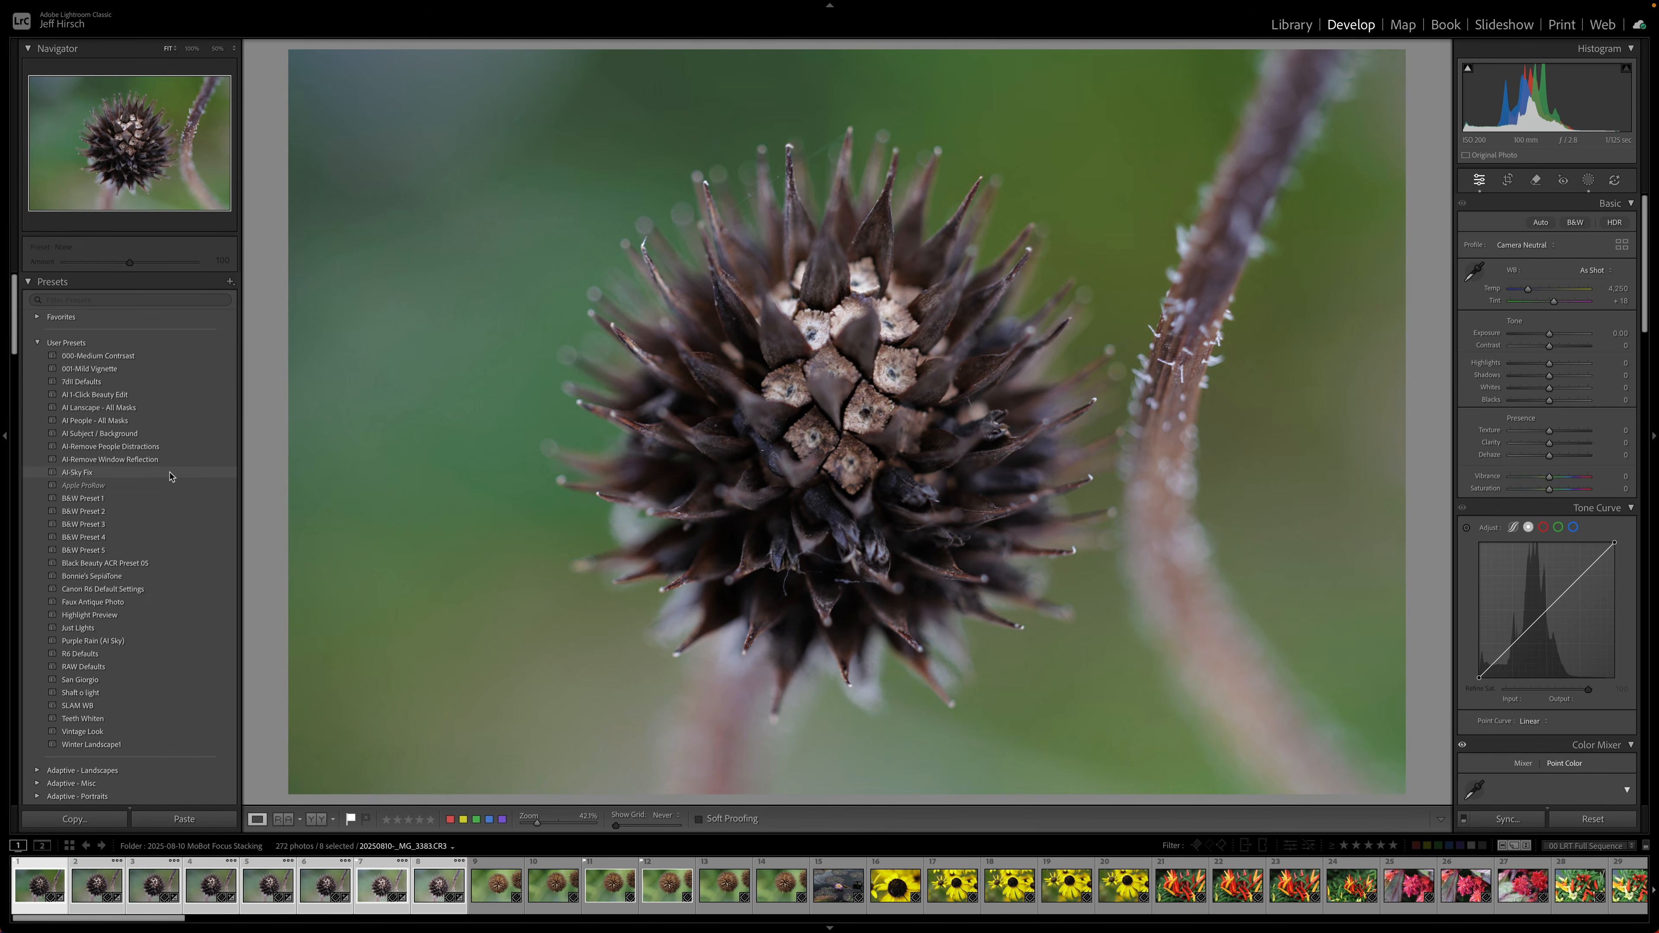
Open the LrC 14.5 collection of update video photos.
scroll(171, 477, down, 5)
scroll(171, 476, down, 10)
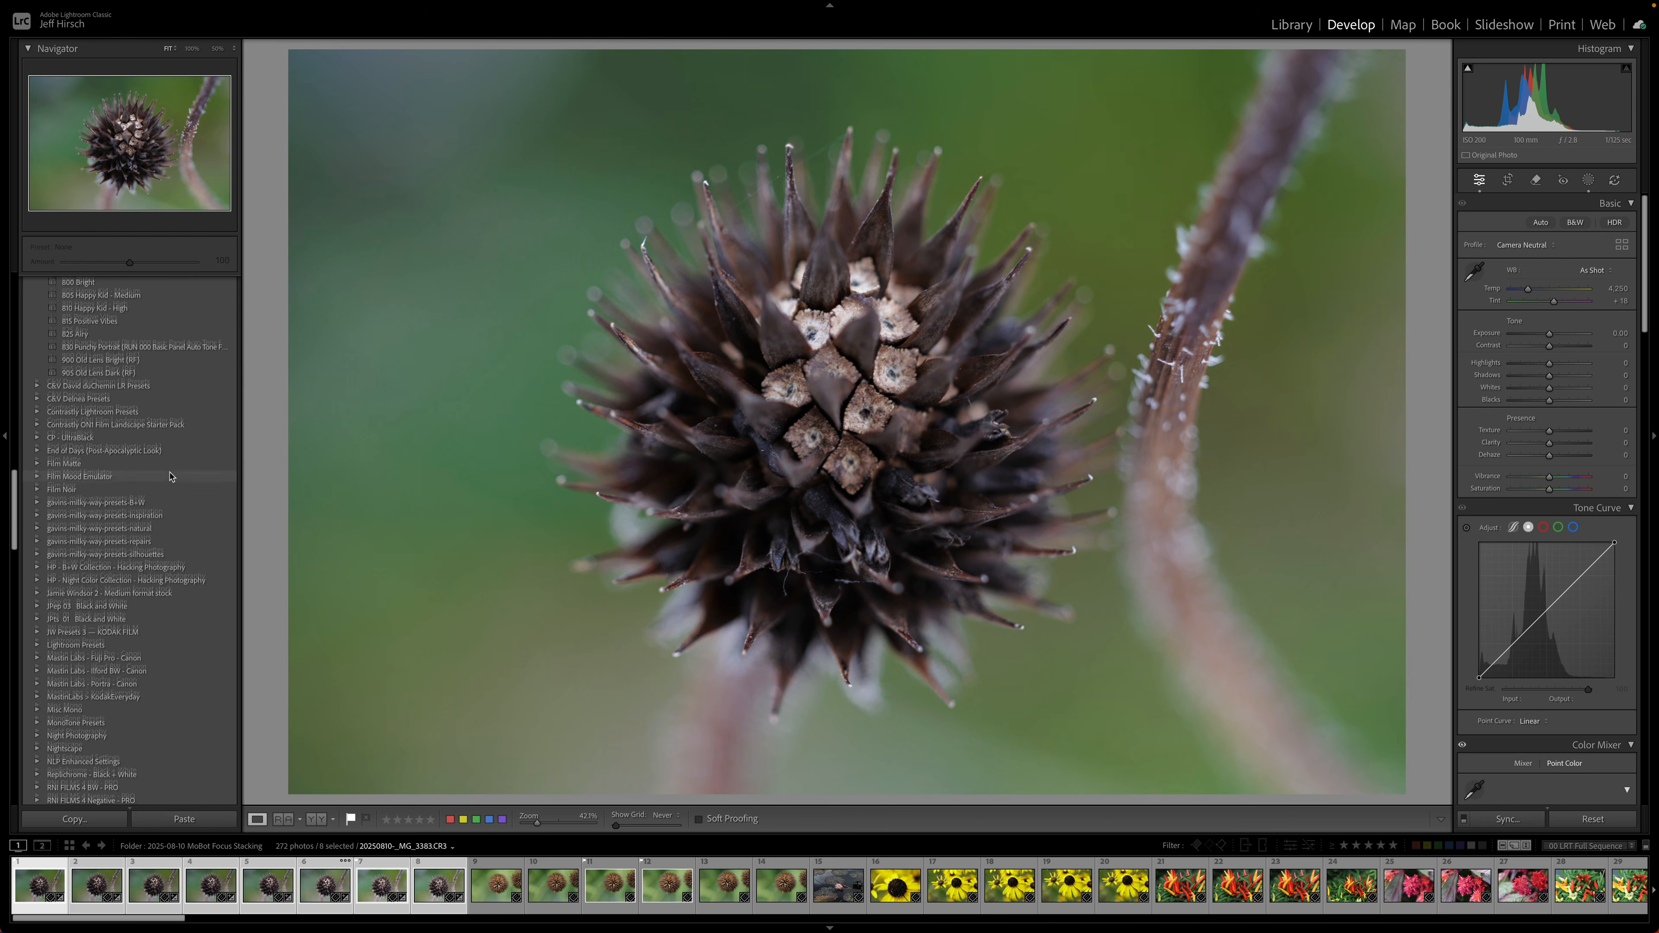
scroll(171, 476, down, 10)
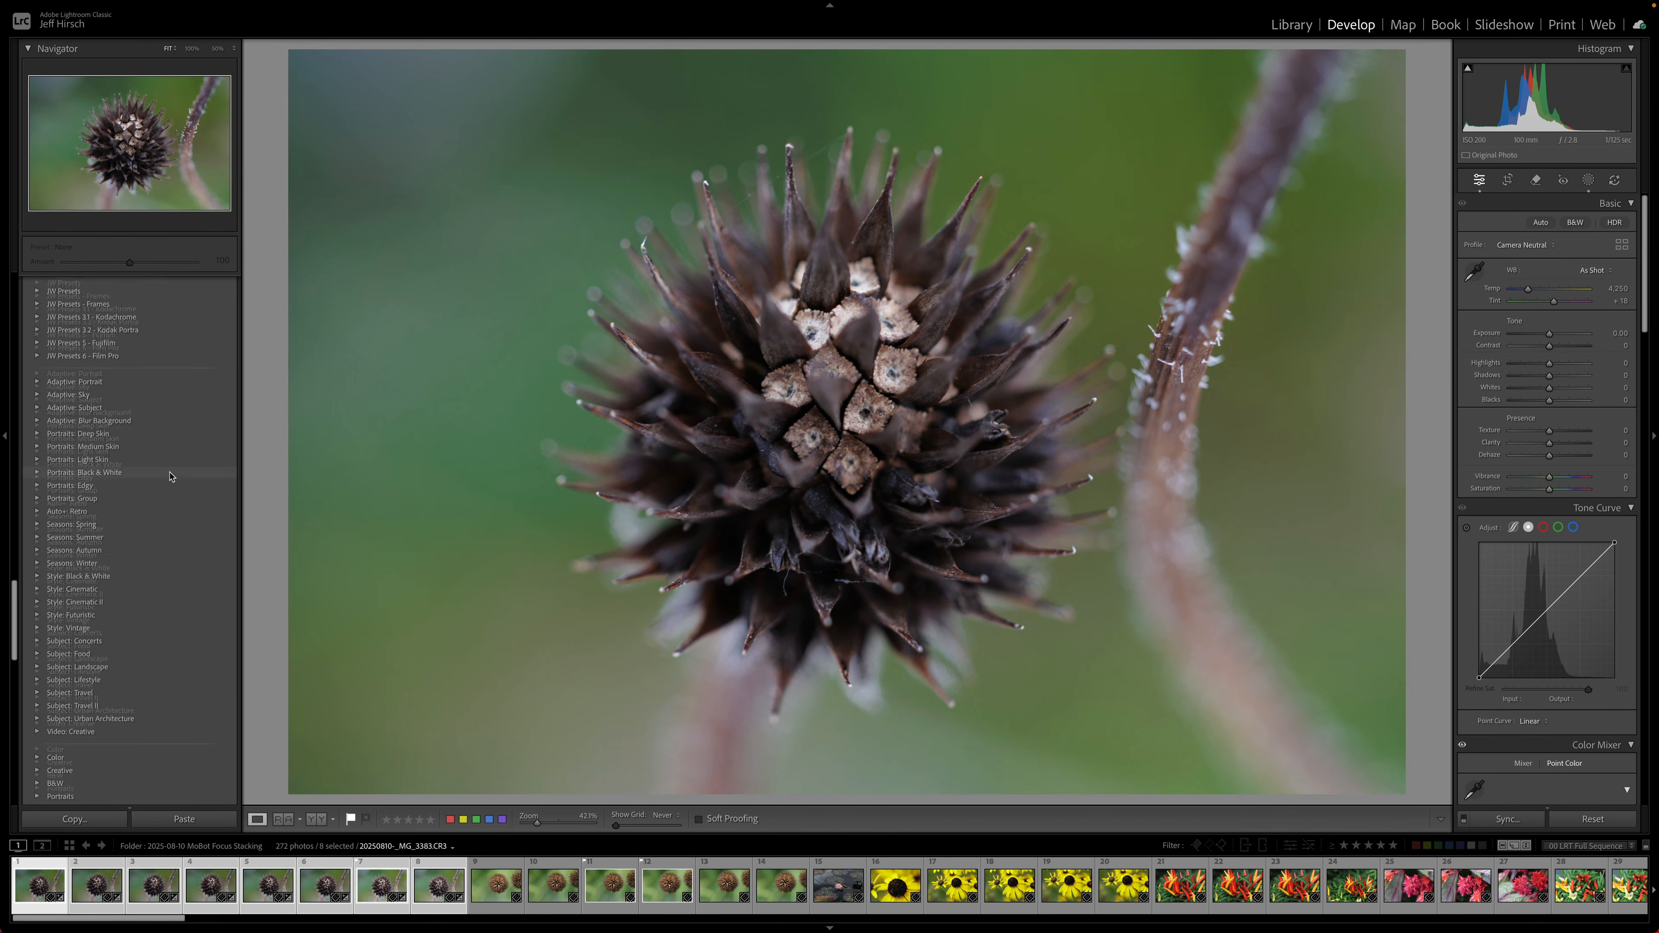
scroll(170, 476, down, 10)
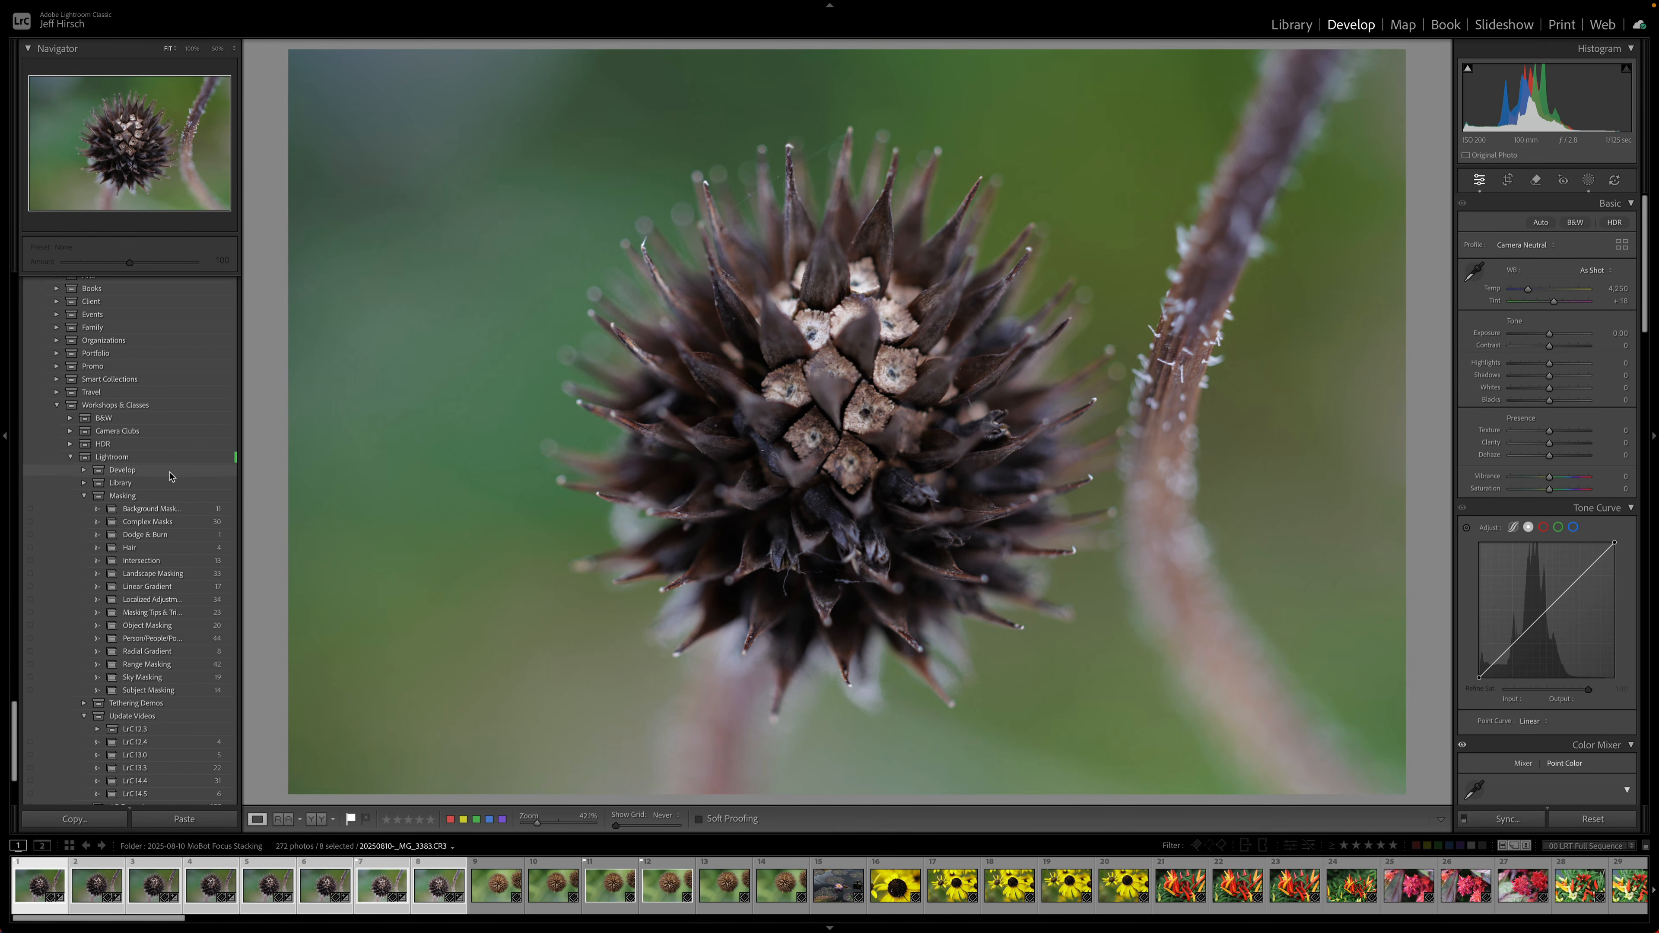
scroll(166, 522, down, 3)
click(148, 651)
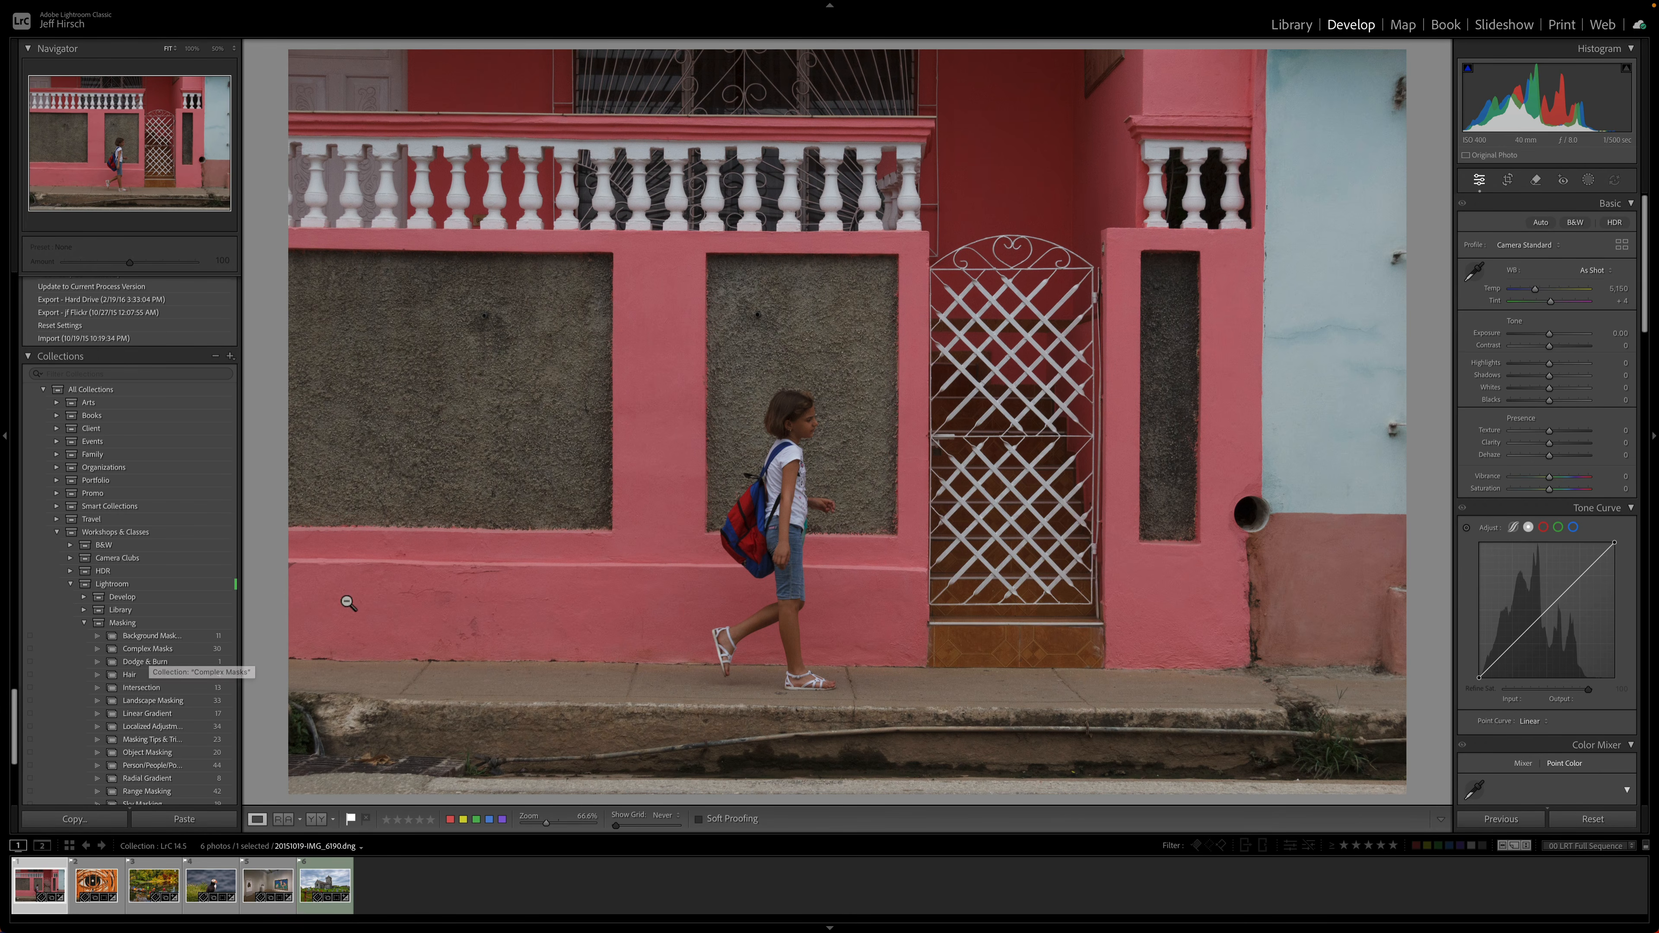
Remove the walking girl from the pink house photo using the Remove tool with generative AI and object detection.
click(1536, 180)
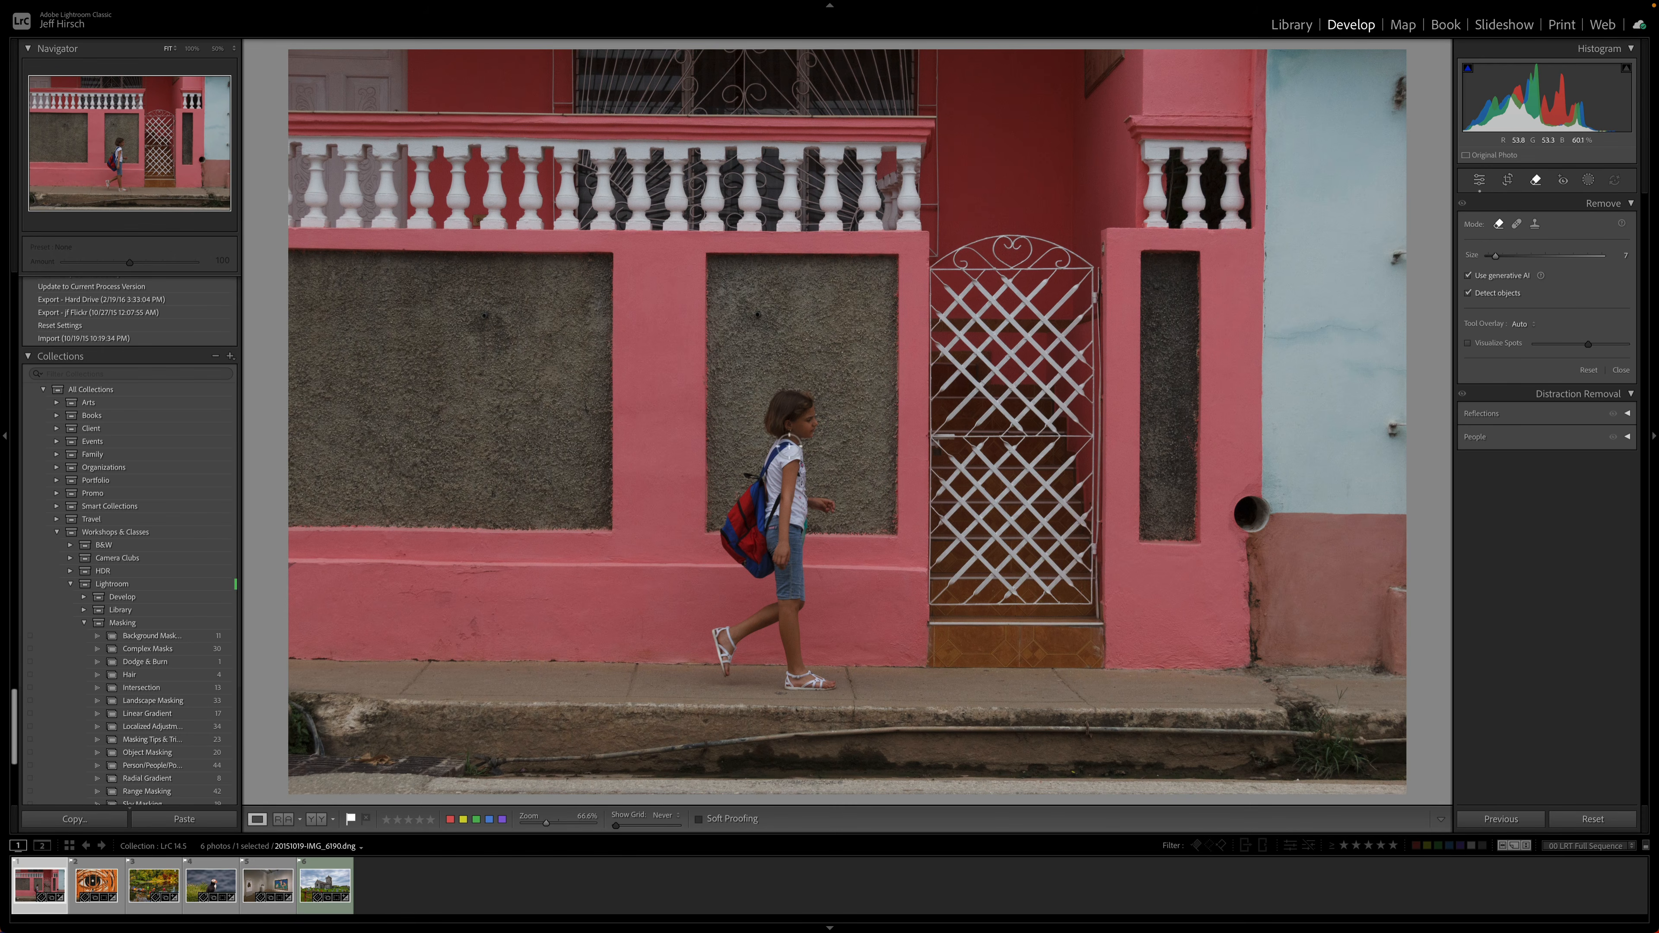
mouse_move(786, 445)
mouse_down()
mouse_move(776, 400)
mouse_move(816, 419)
mouse_move(802, 456)
mouse_move(827, 502)
mouse_move(811, 664)
mouse_move(825, 681)
mouse_move(736, 690)
mouse_move(701, 659)
mouse_move(713, 626)
mouse_move(772, 610)
mouse_move(770, 581)
mouse_move(715, 552)
mouse_move(780, 435)
mouse_up()
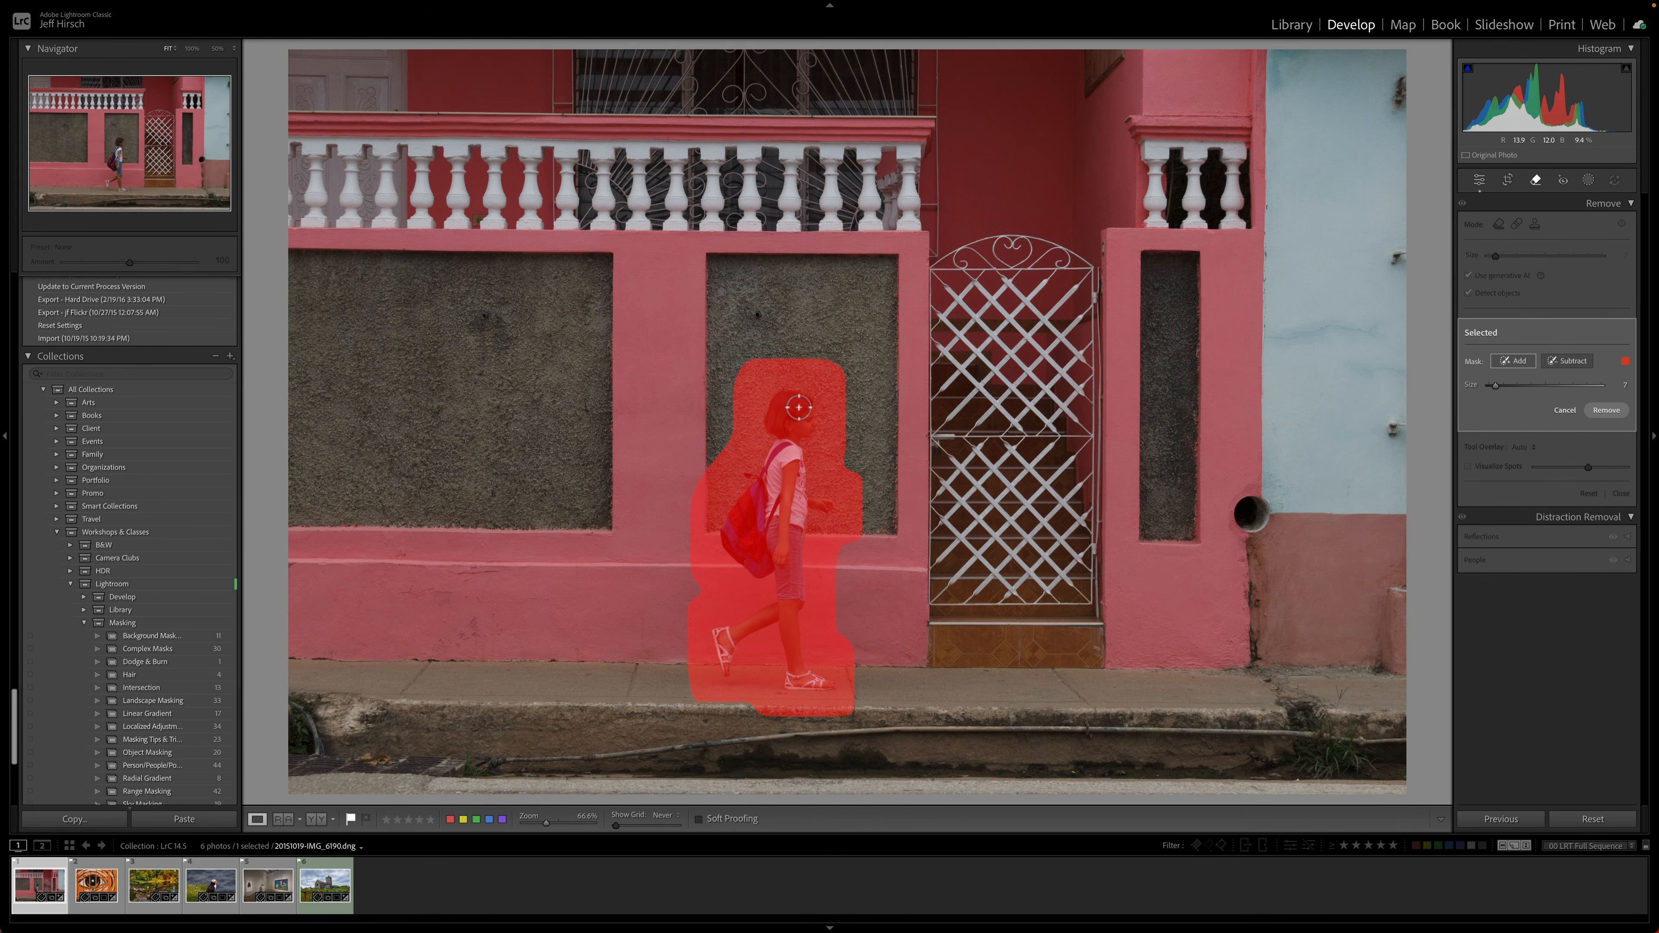
click(1606, 409)
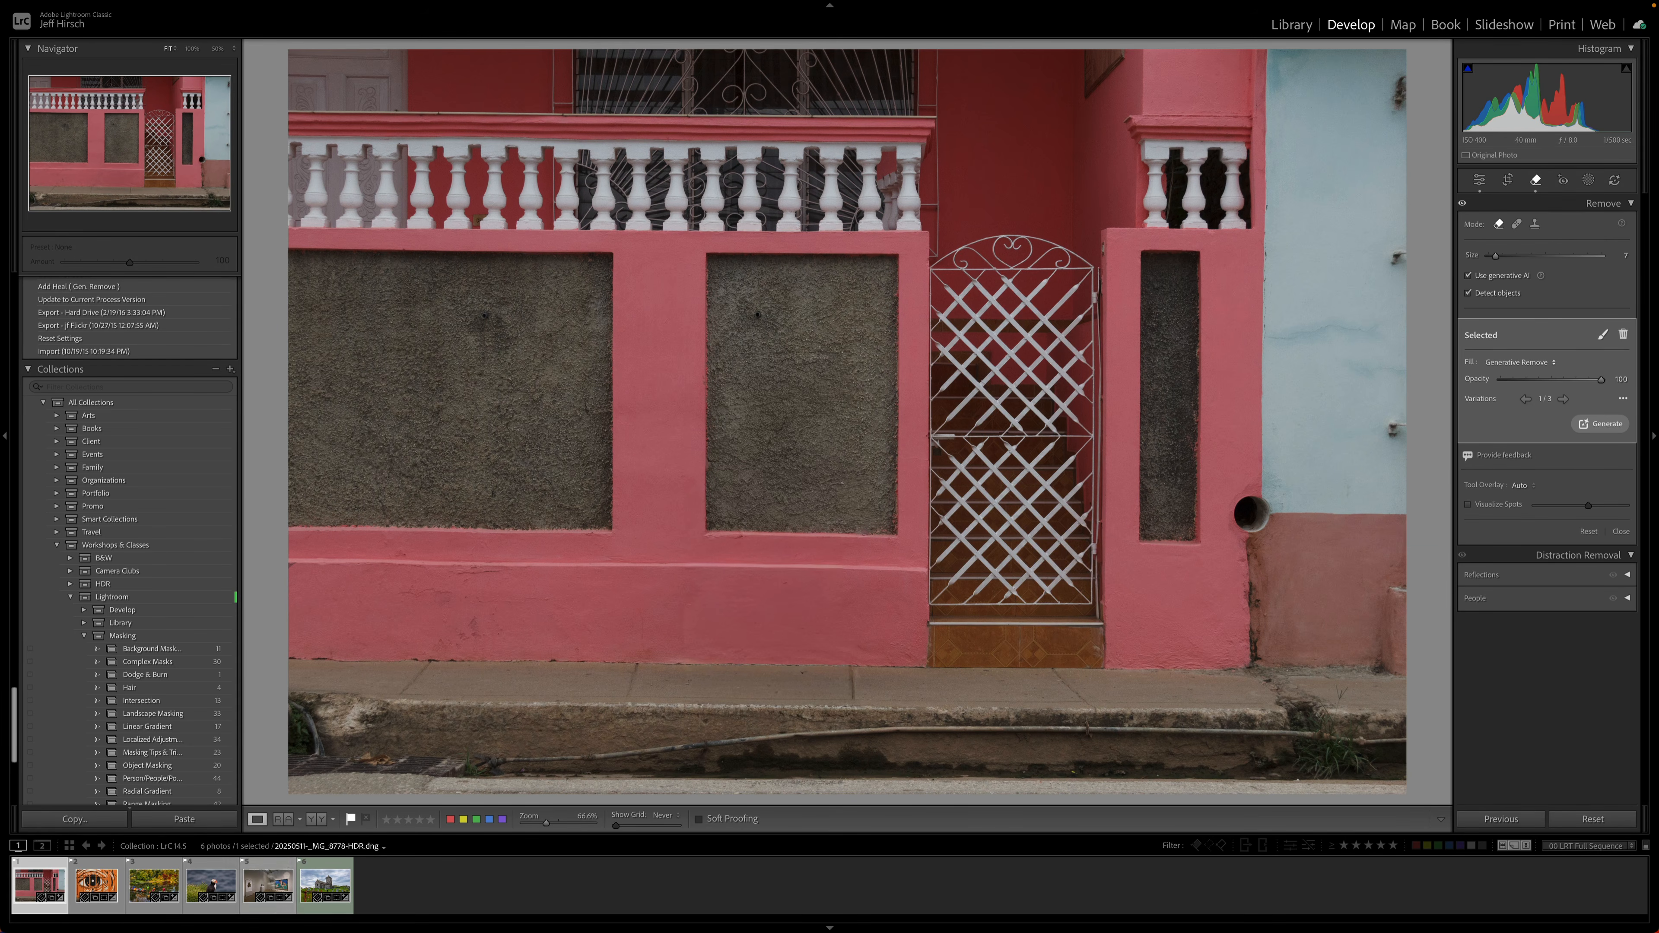
Open the puffin photo and remove the puffin from the grassy cliff with generative Remove.
click(198, 884)
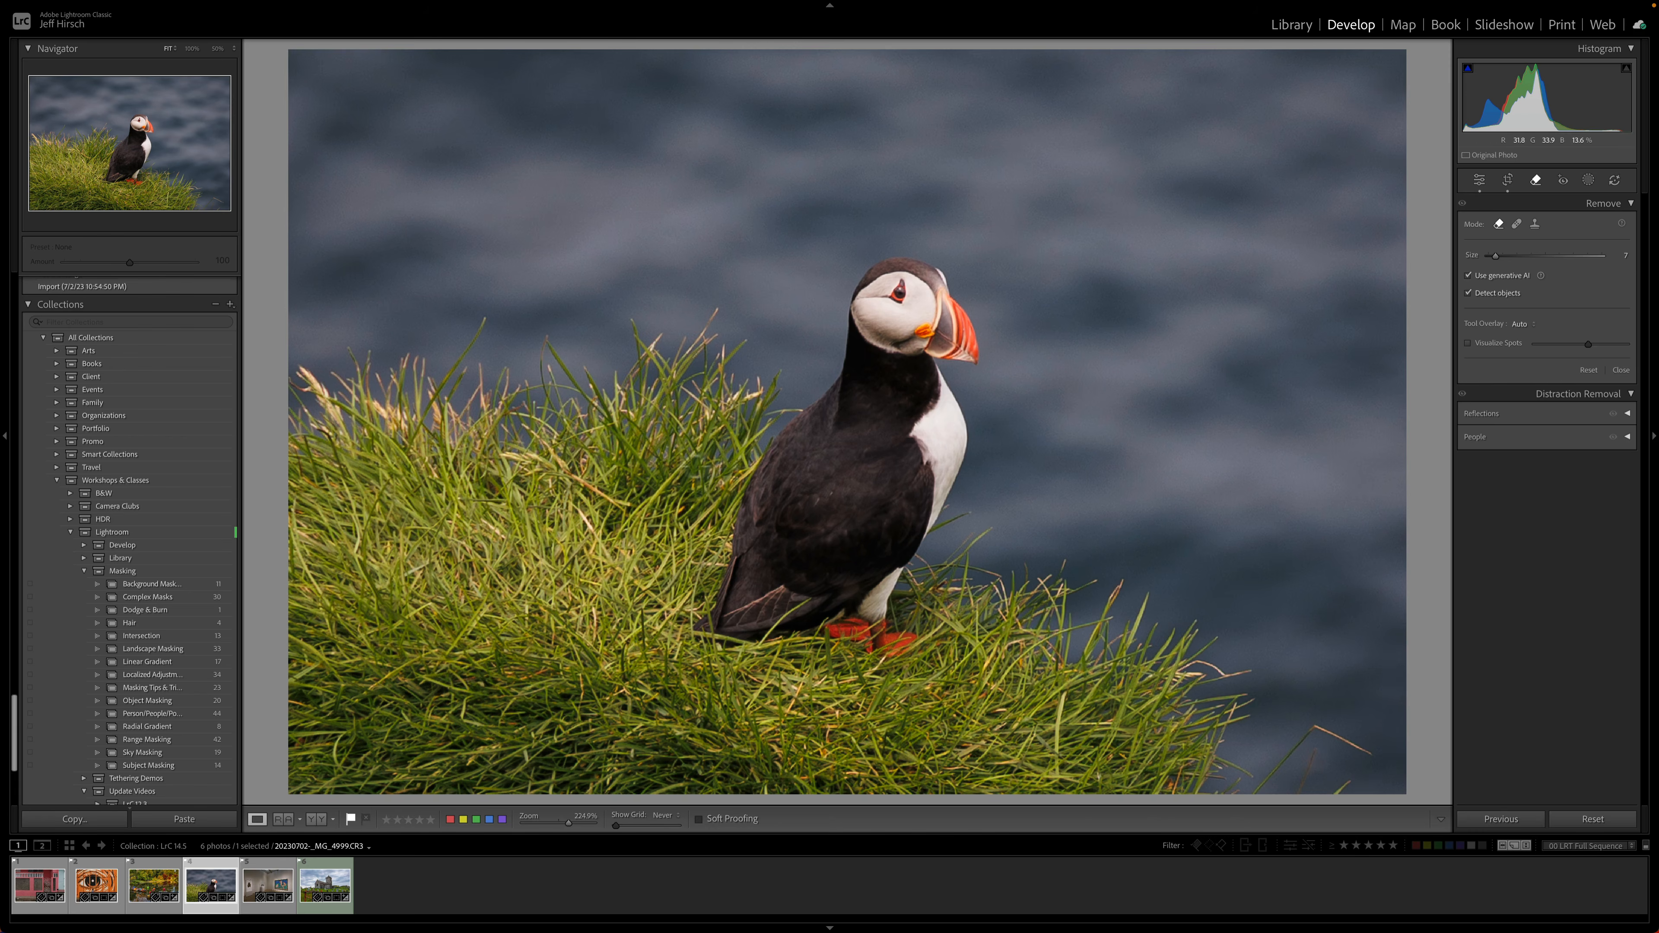
mouse_move(798, 433)
mouse_down()
mouse_move(843, 369)
mouse_move(824, 321)
mouse_move(873, 264)
mouse_move(941, 263)
mouse_move(980, 327)
mouse_move(950, 374)
mouse_move(959, 439)
mouse_move(925, 619)
mouse_move(880, 667)
mouse_move(813, 645)
mouse_move(683, 645)
mouse_move(787, 420)
mouse_up()
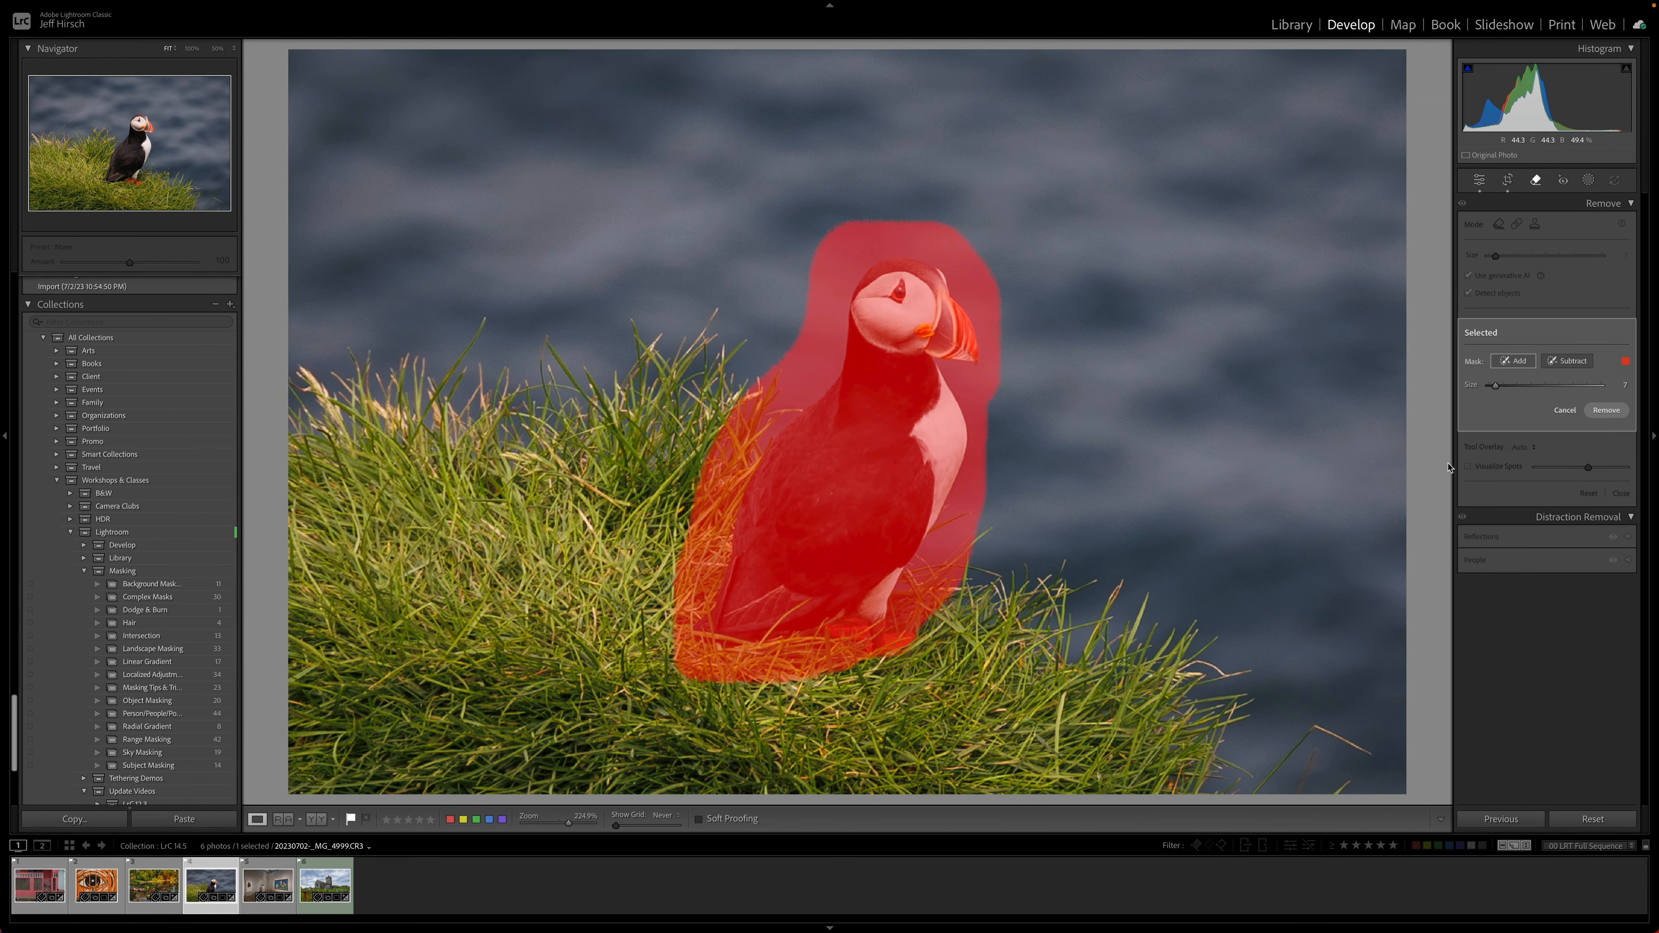
click(1607, 412)
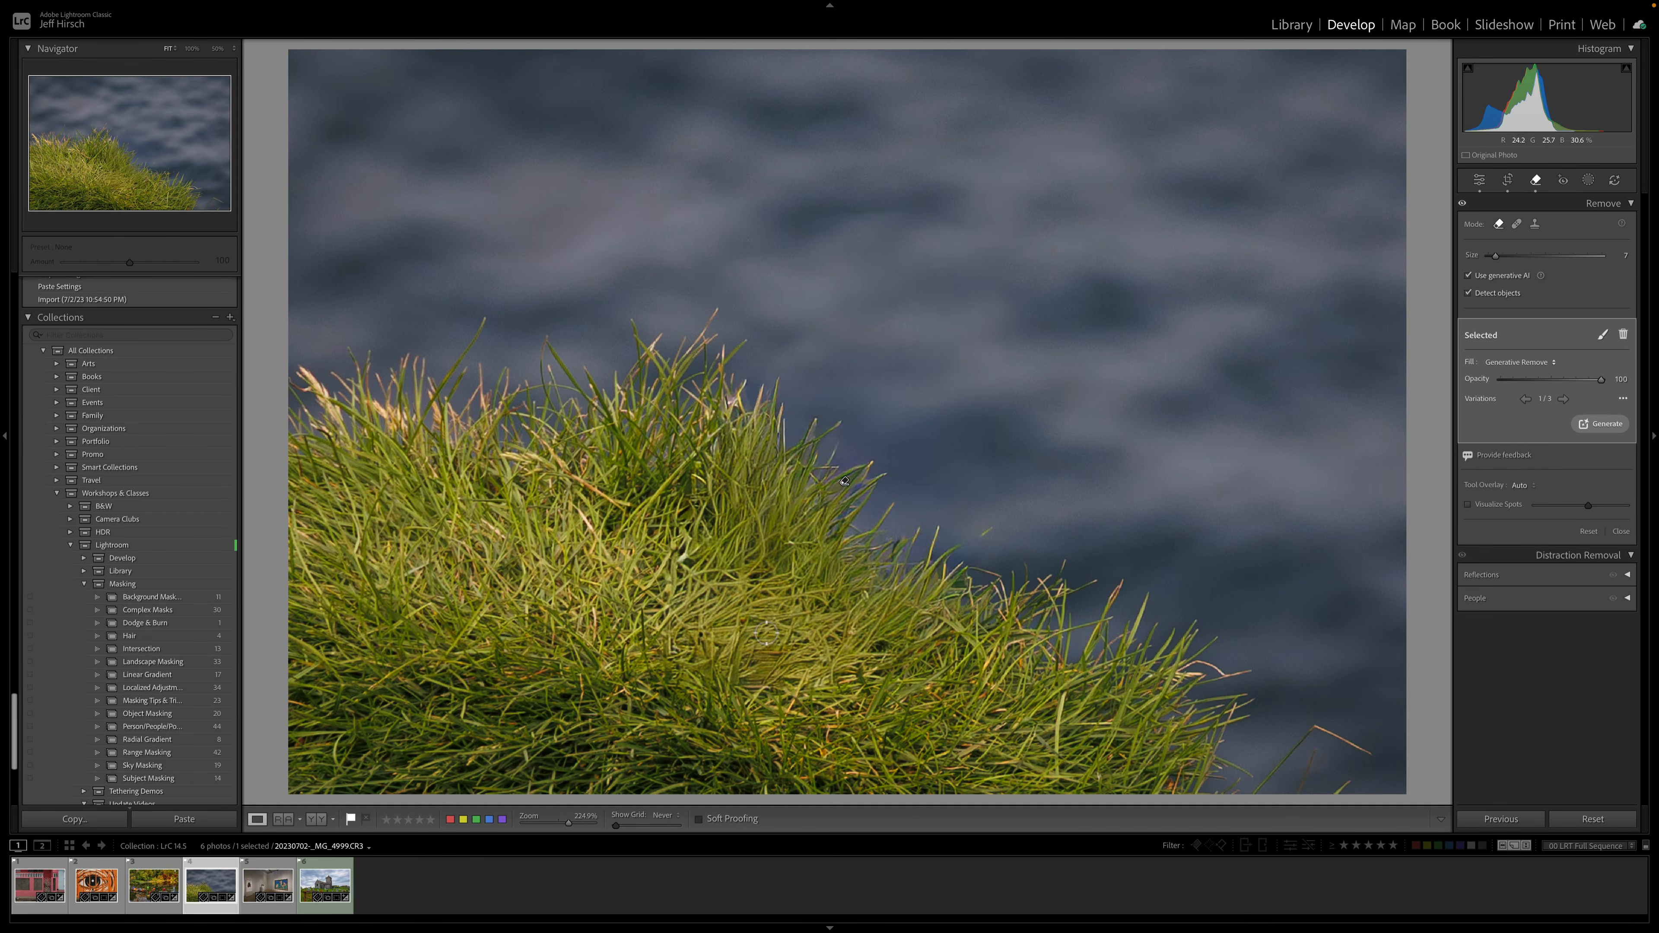
Open the museum gallery photo, collapse the presets list and apply the photo's saved snapshot.
click(258, 886)
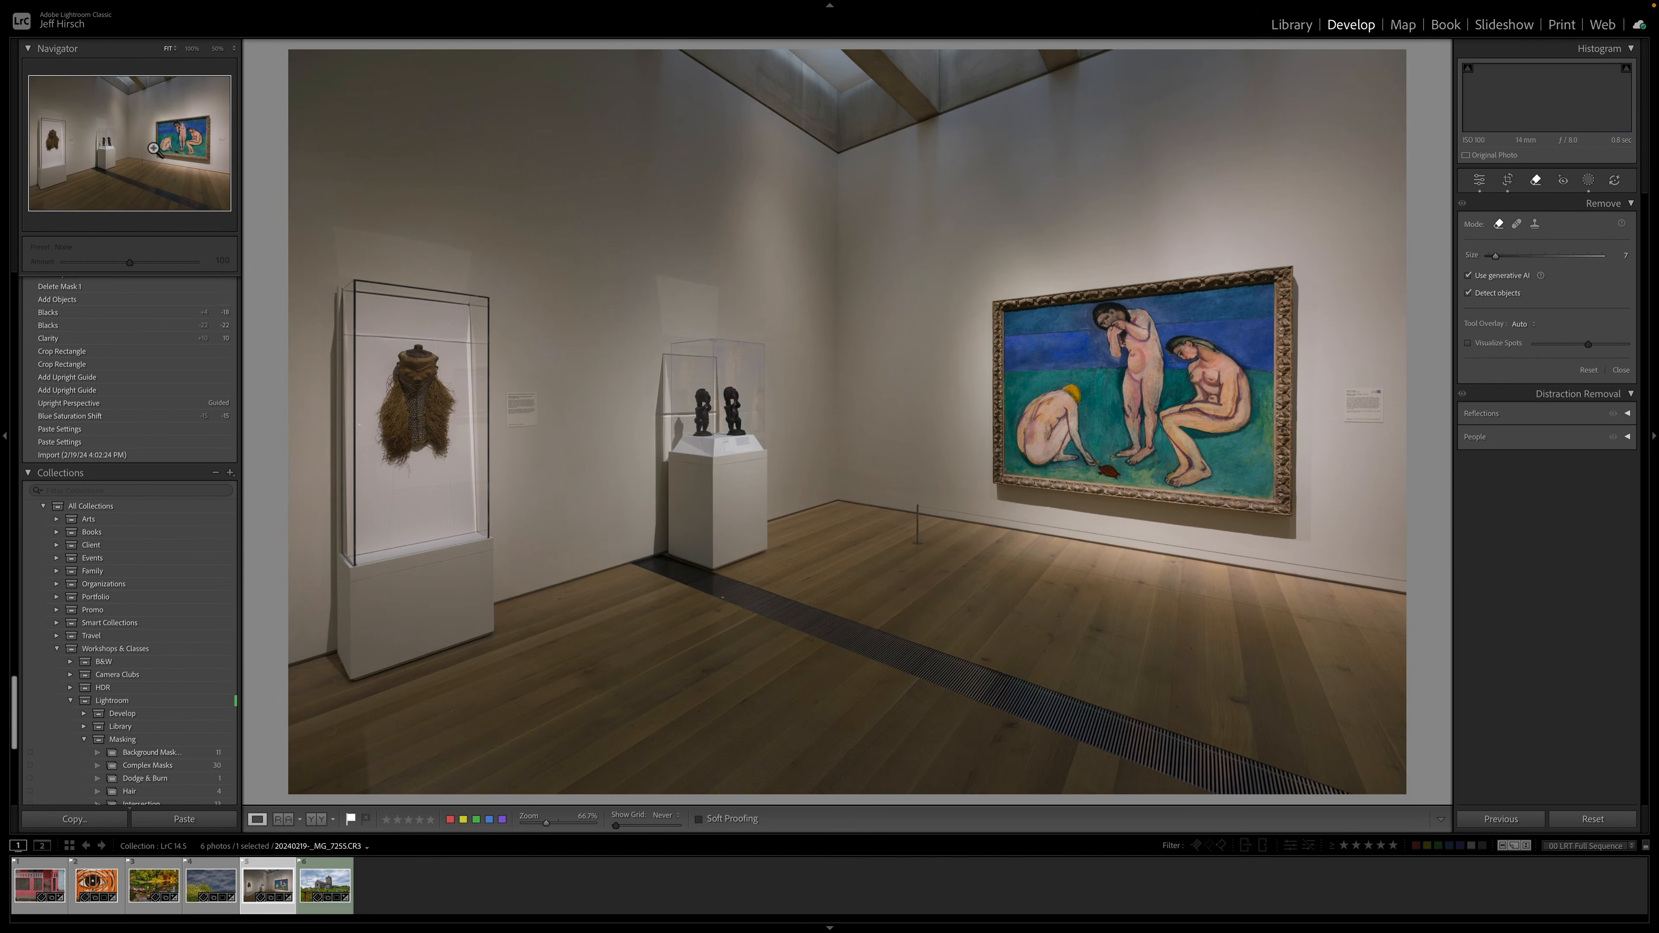
scroll(175, 377, up, 5)
scroll(175, 377, up, 10)
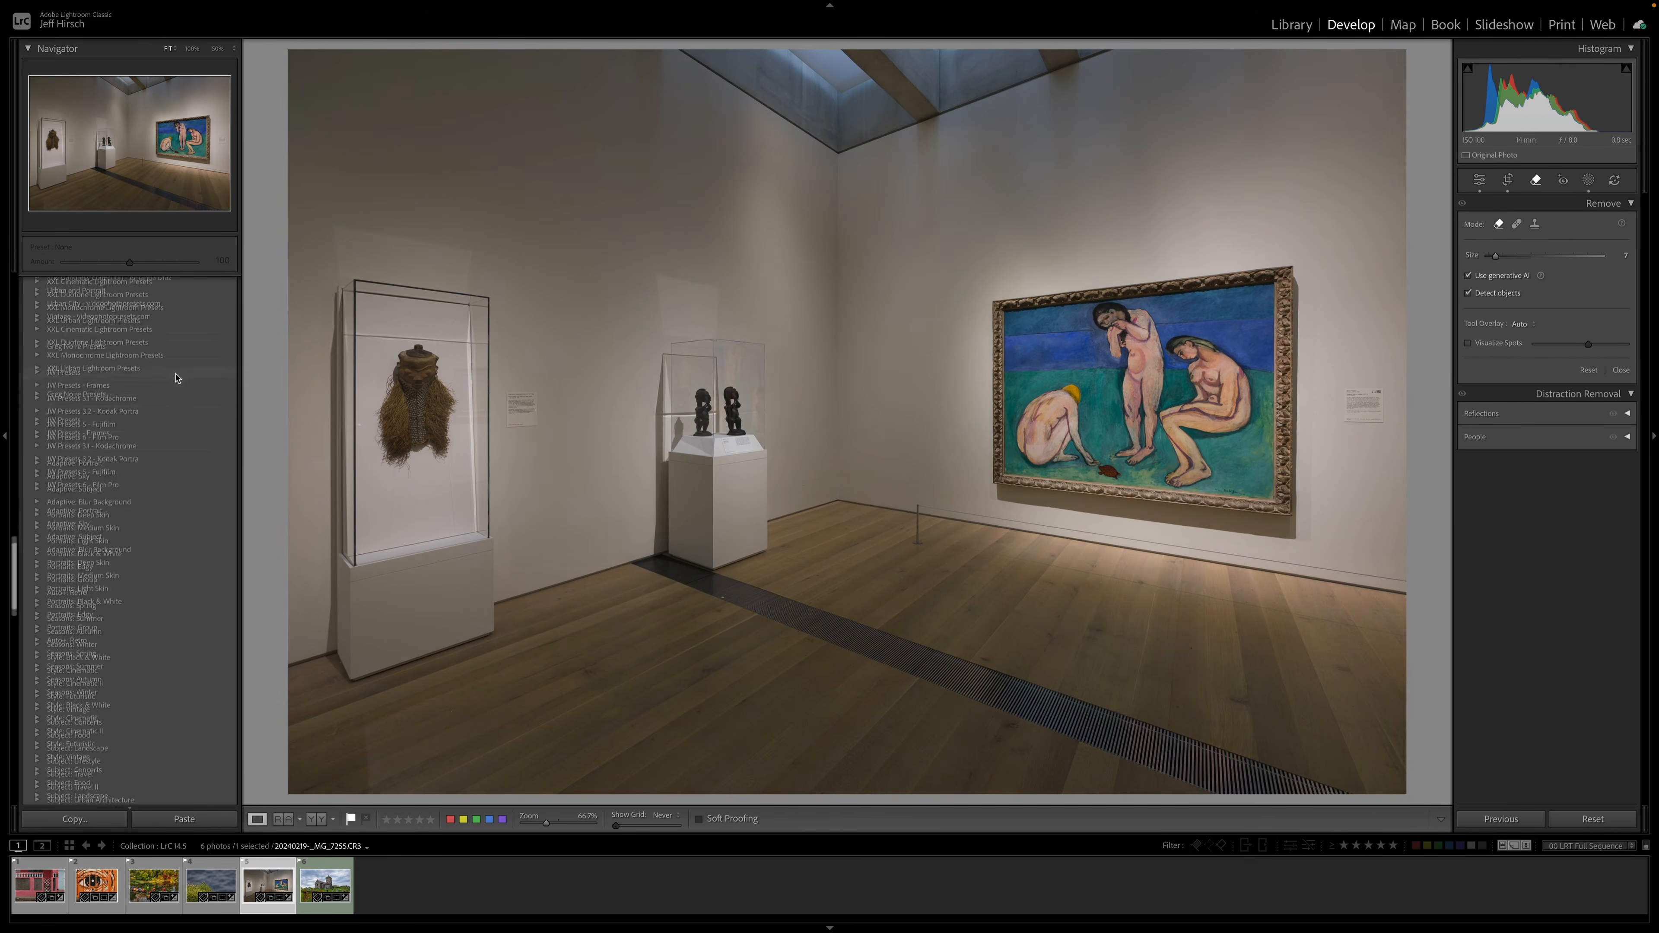
scroll(175, 378, up, 3)
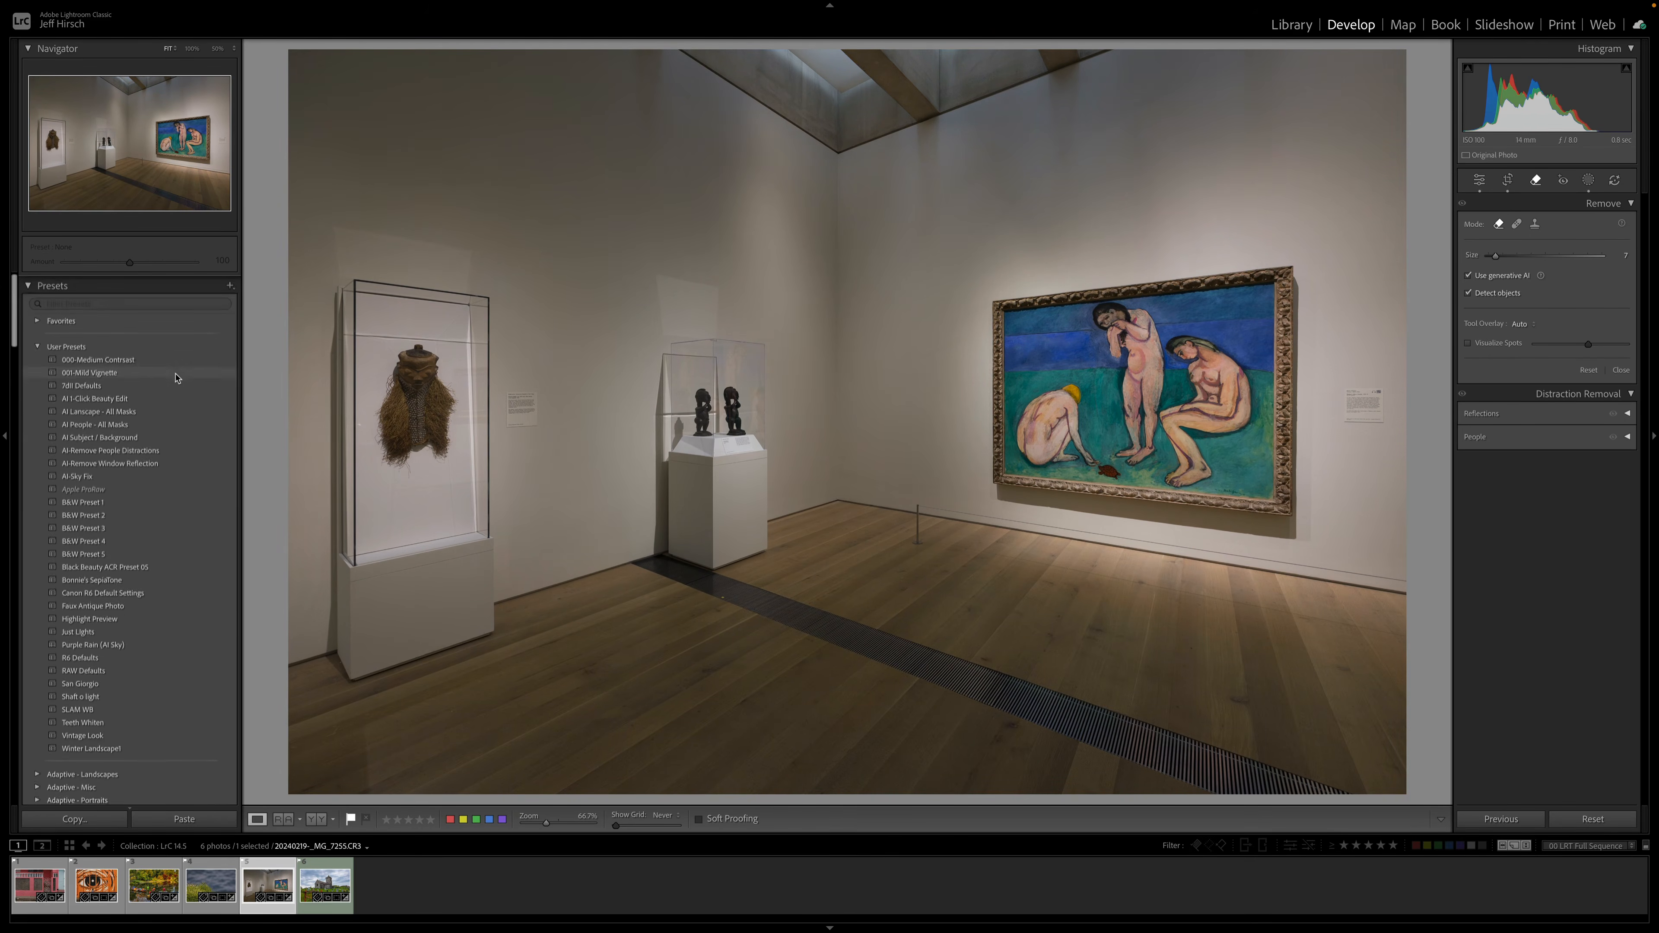
click(28, 281)
mouse_move(53, 319)
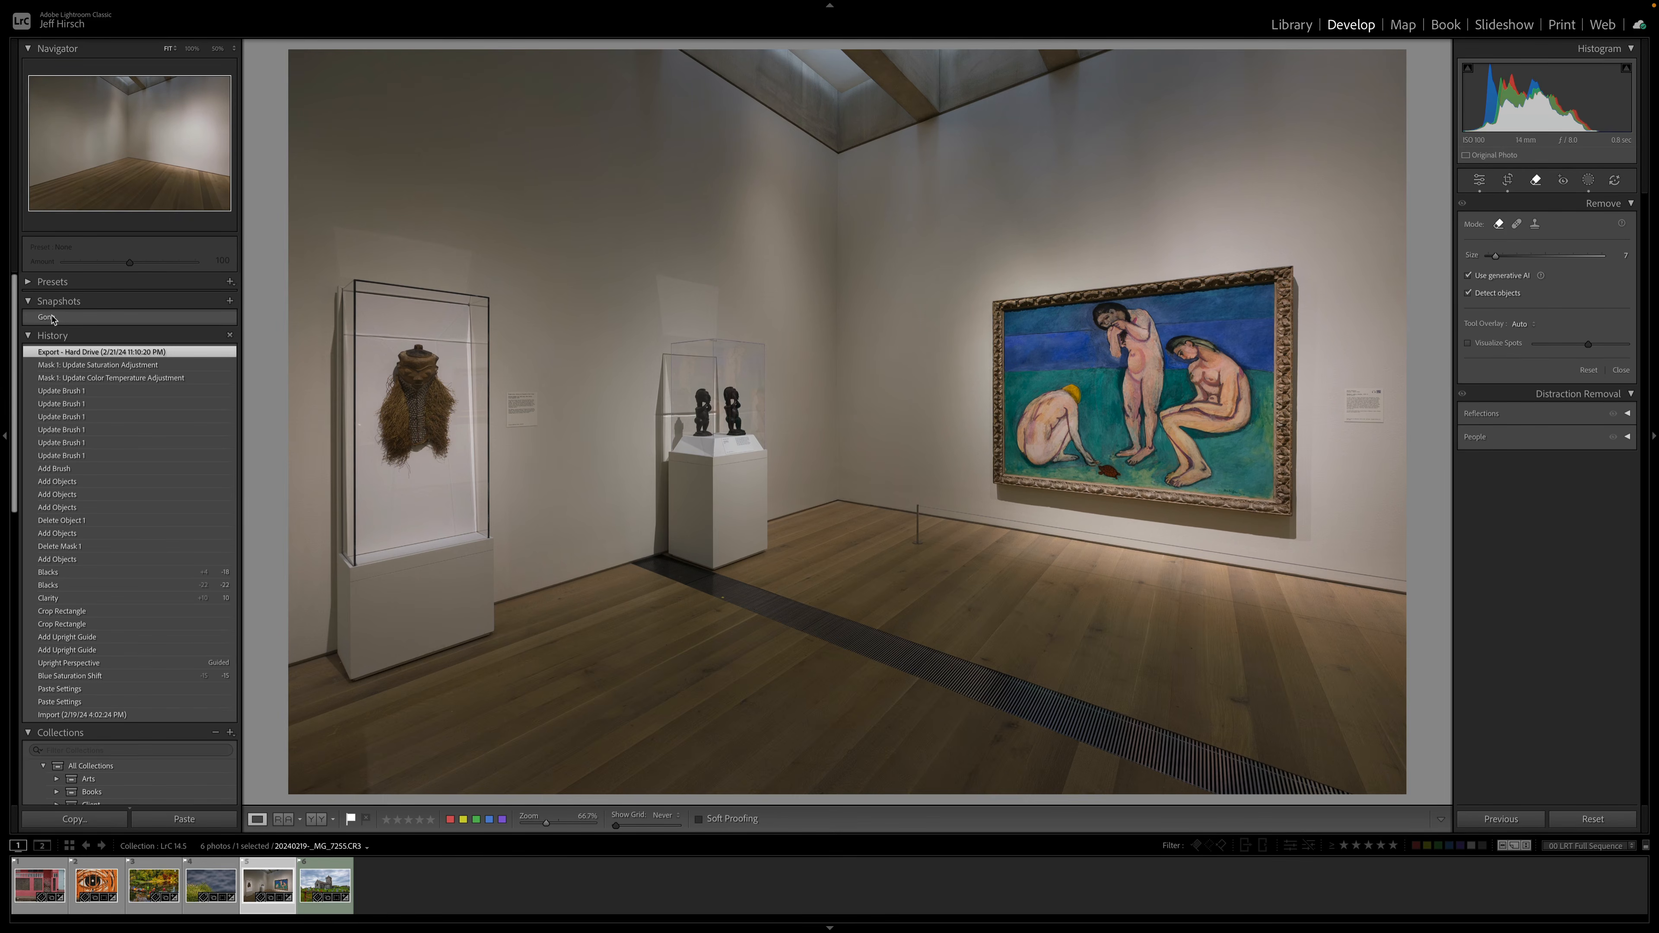
click(52, 318)
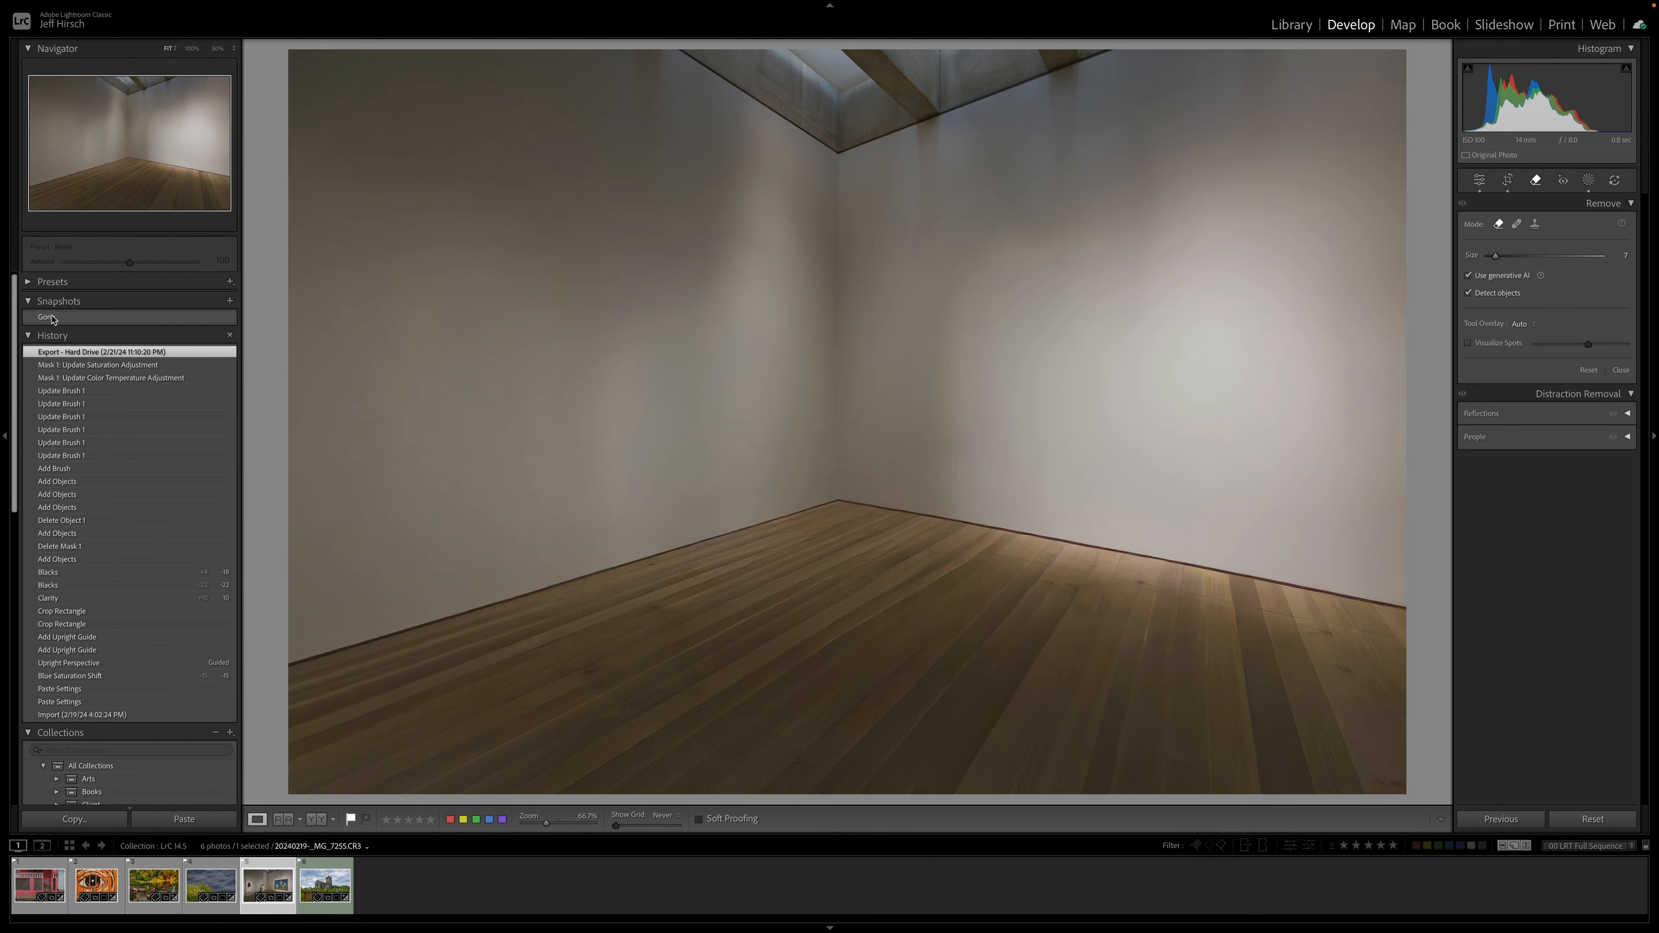
Open the stone church photo, and switch to the What's New August 2025 screenshot in Preview.
click(312, 887)
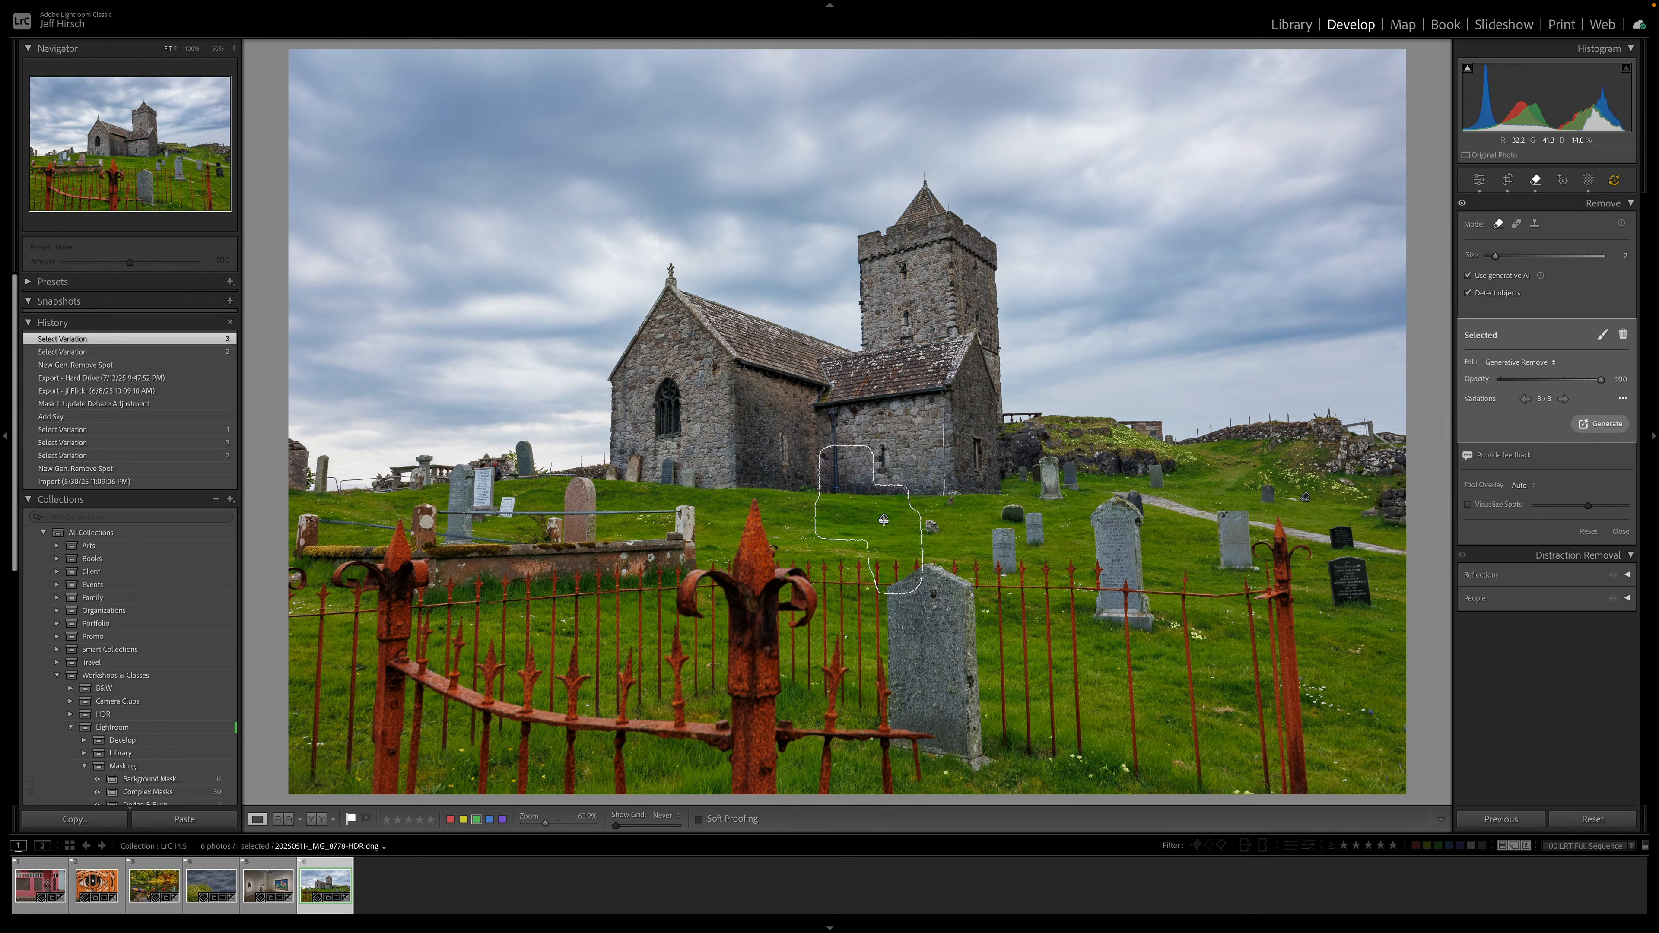
key(super+Tab)
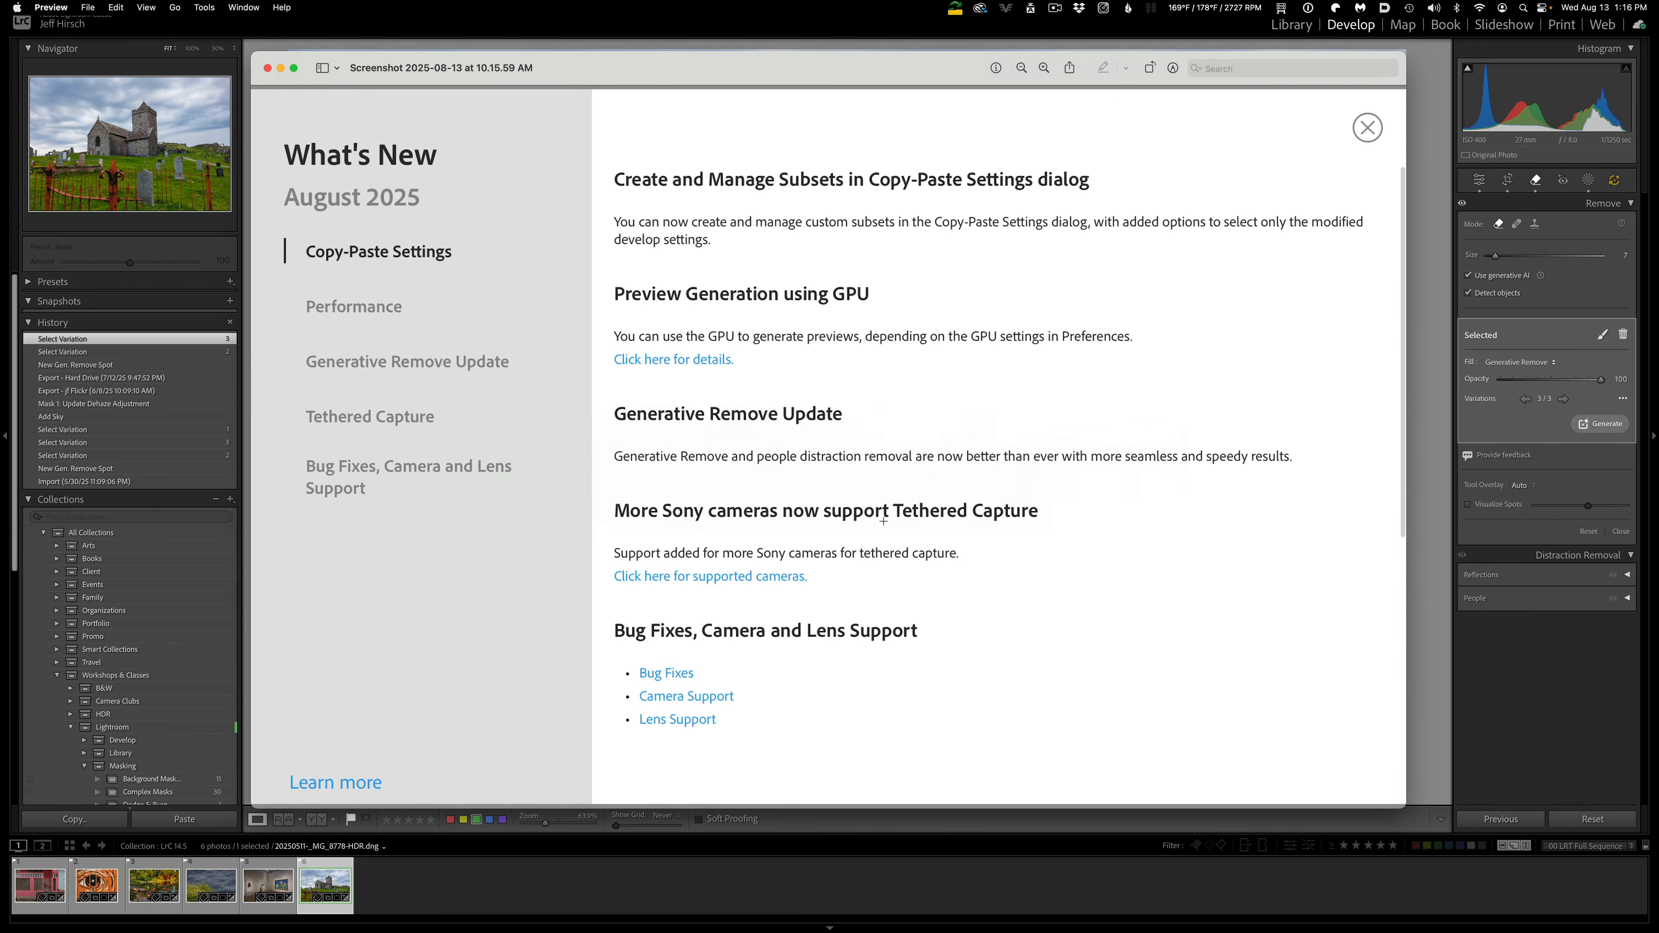